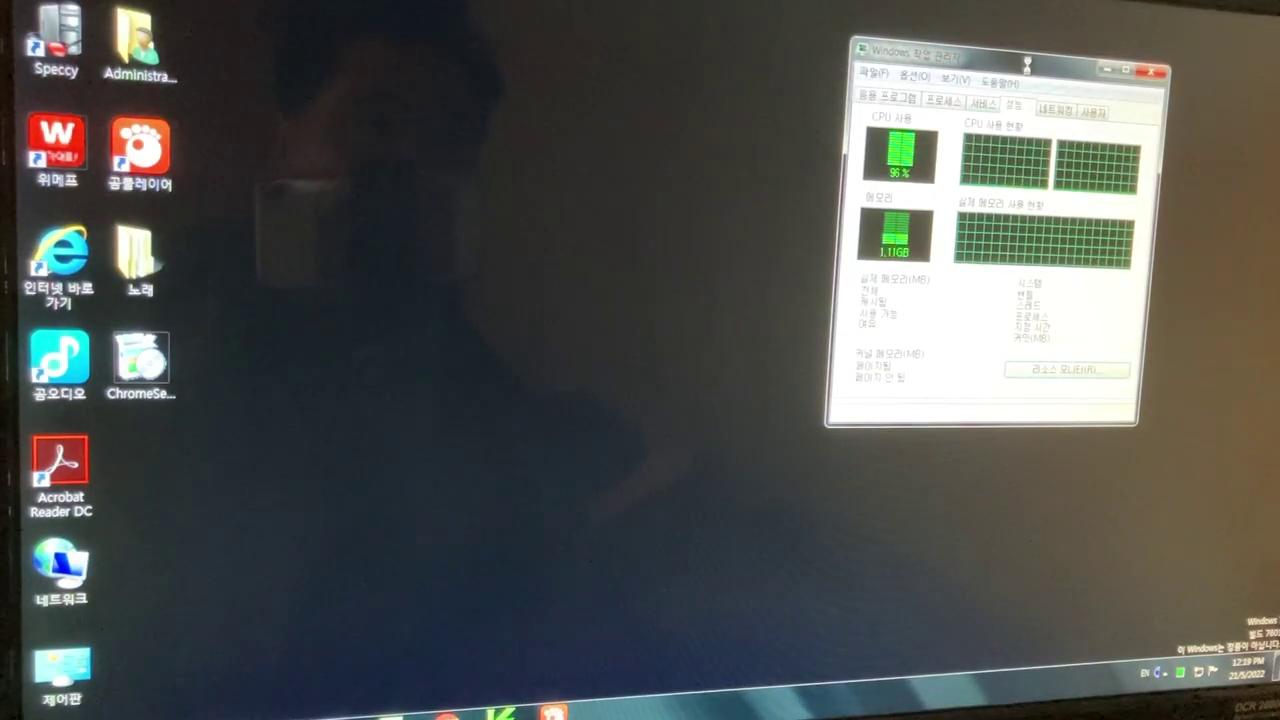
- Open the computer's system properties and arrange that window side by side with Task Manager
left_click_drag(1035, 60, 788, 247)
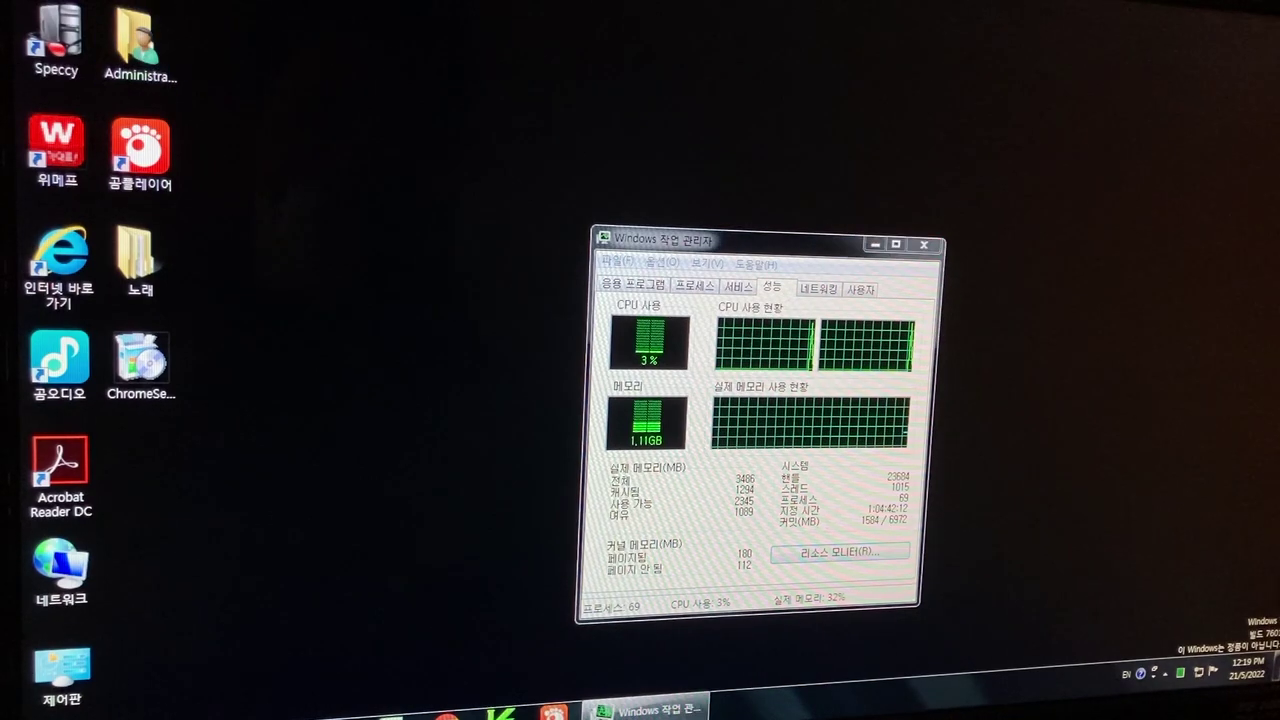
right_click(60, 2)
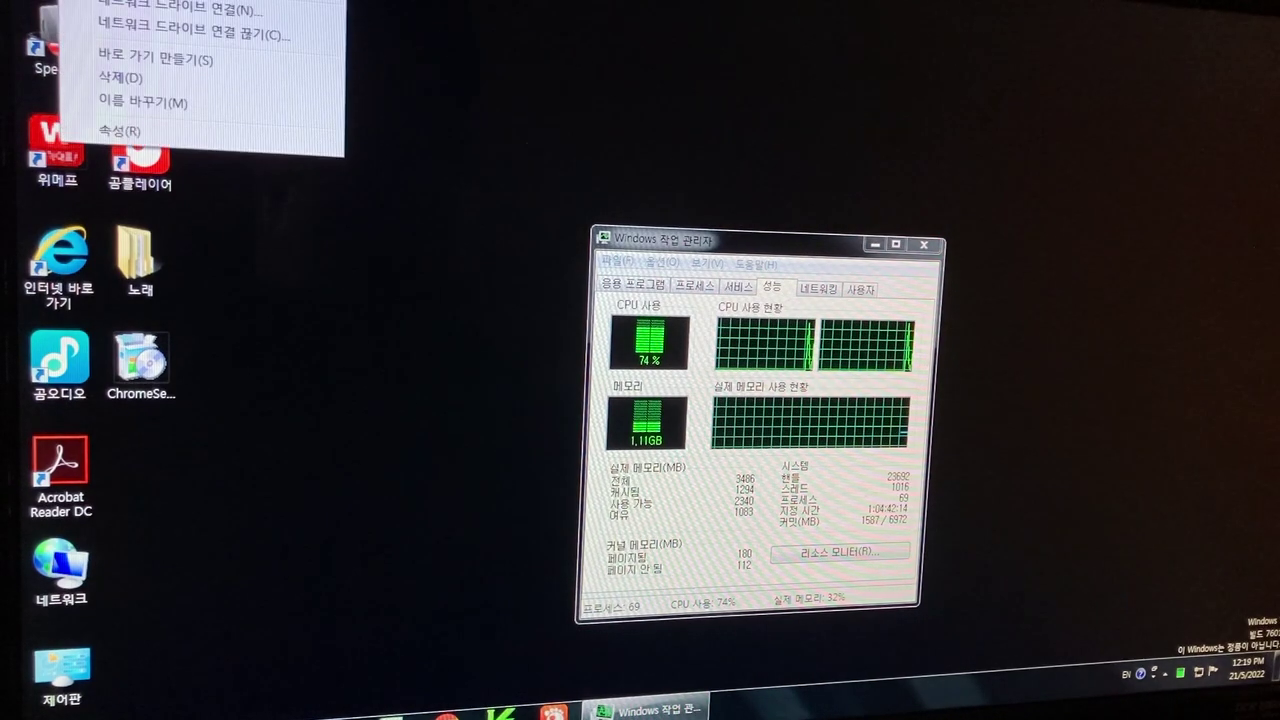
left_click(155, 132)
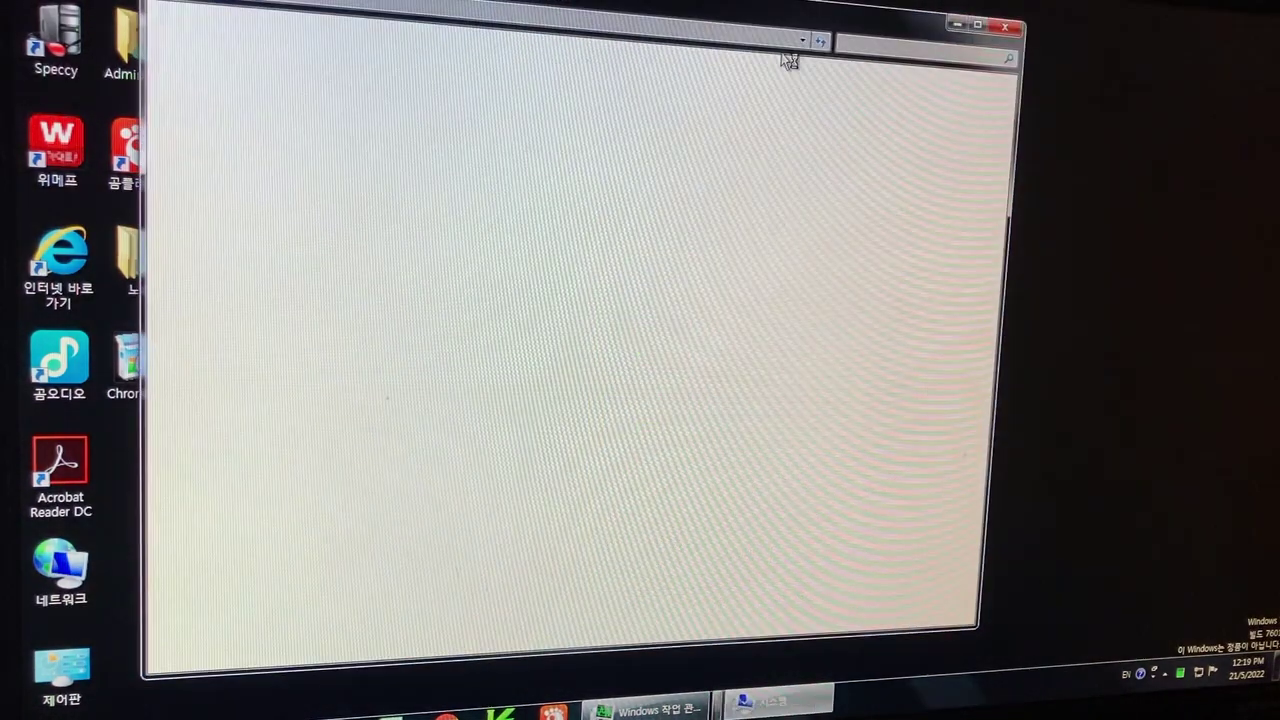
left_click_drag(775, 14, 789, 143)
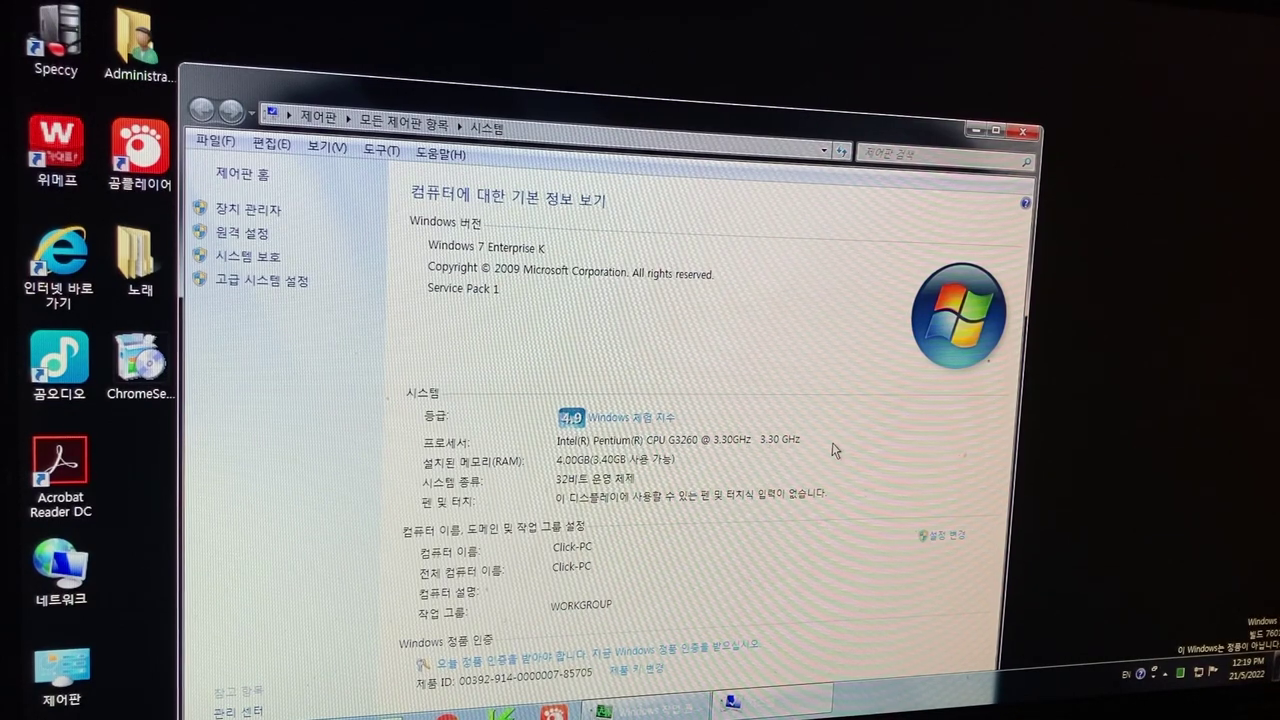
left_click_drag(721, 124, 1083, 138)
left_click_drag(623, 230, 362, 208)
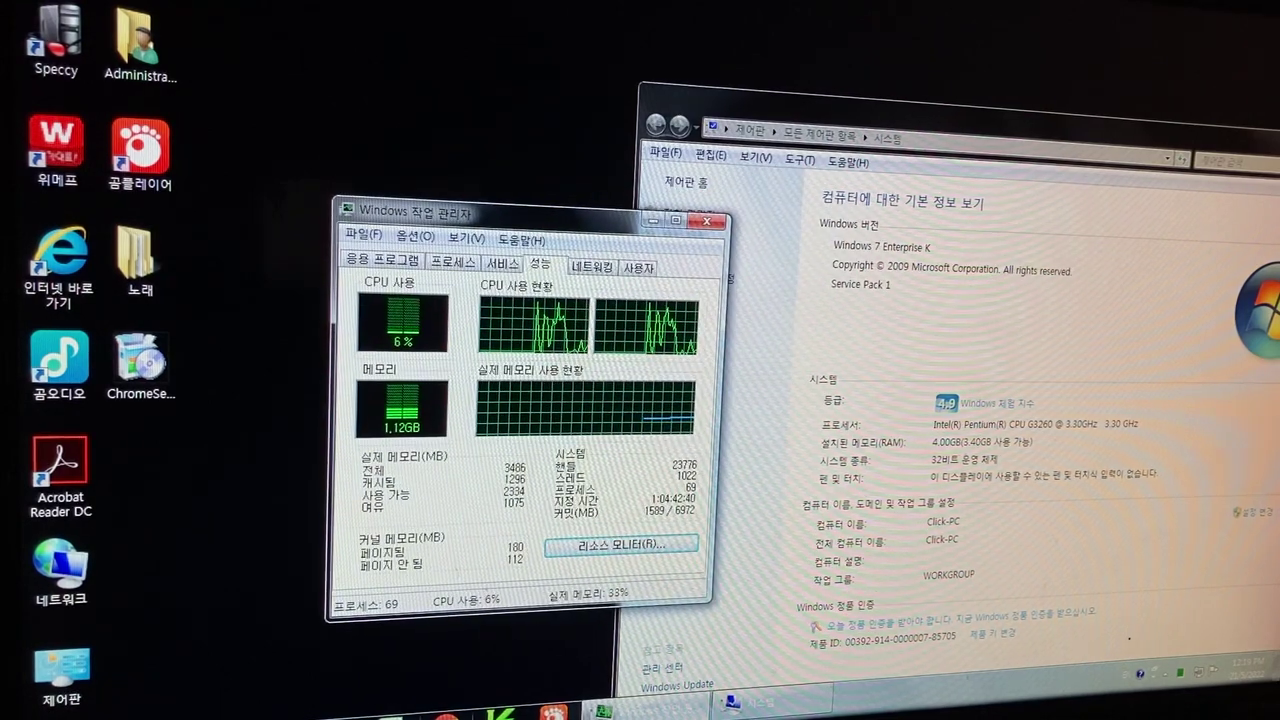
- Launch Chrome, place its window clear of Task Manager, and expand Task Manager to show only the CPU usage graphs
left_click(447, 712)
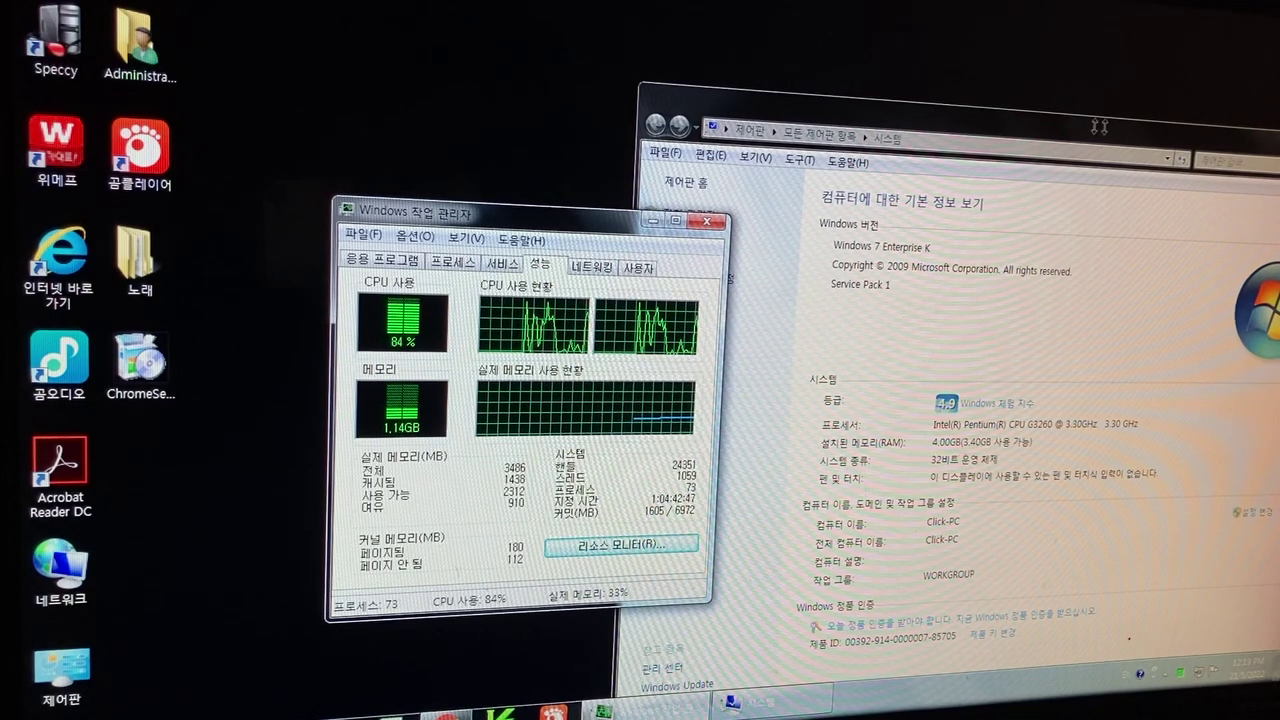
left_click_drag(1183, 126, 1122, 160)
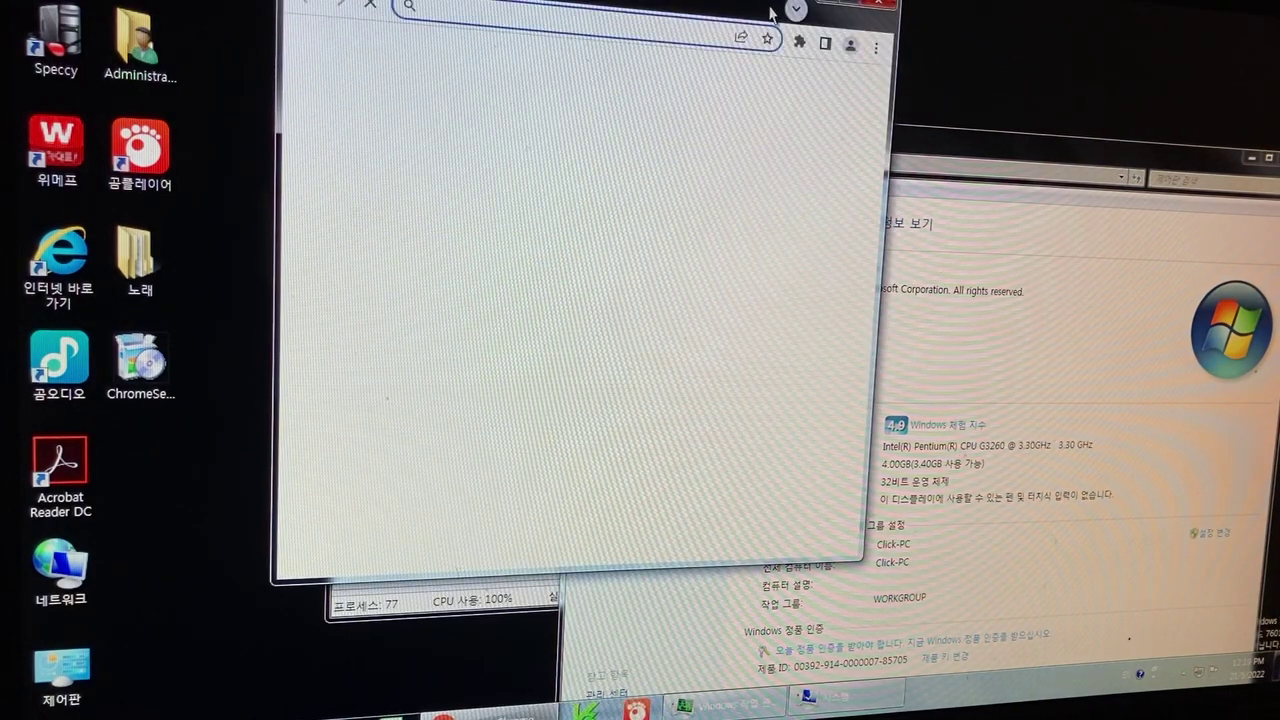
mouse_move(800, 15)
left_mouse_down()
mouse_move(1177, 38)
mouse_move(1275, 65)
left_mouse_up()
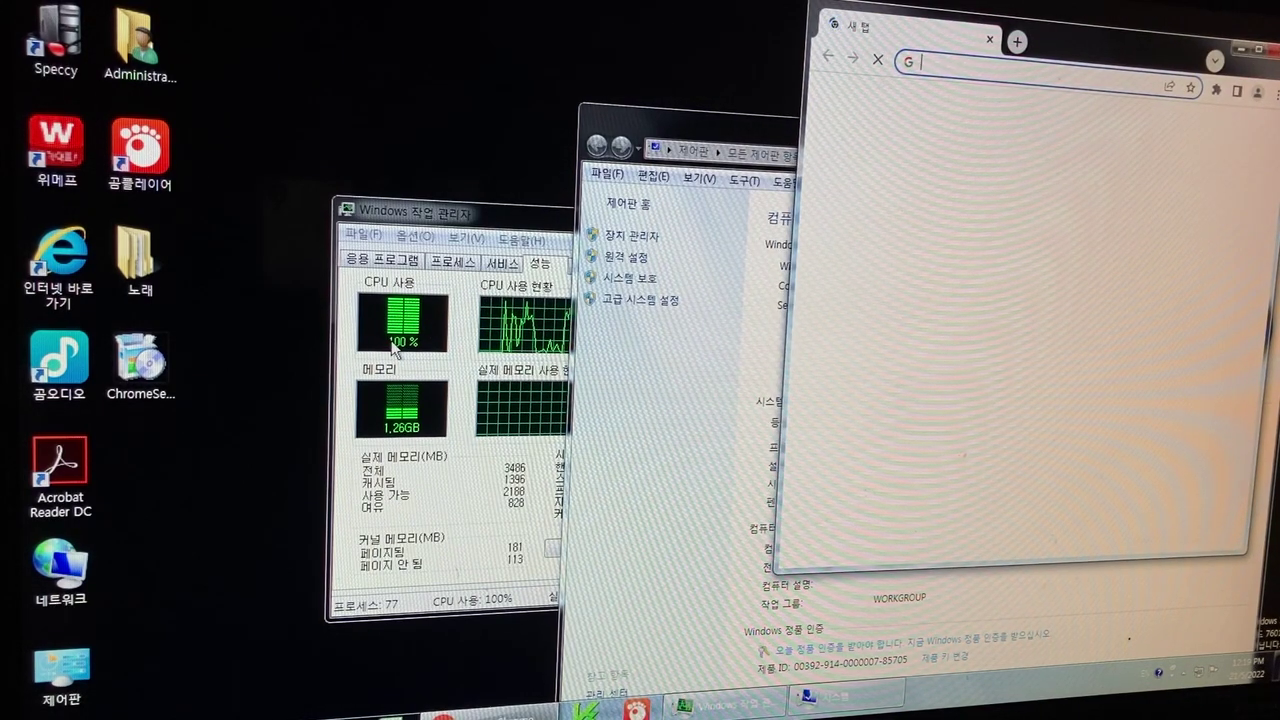
left_click(455, 219)
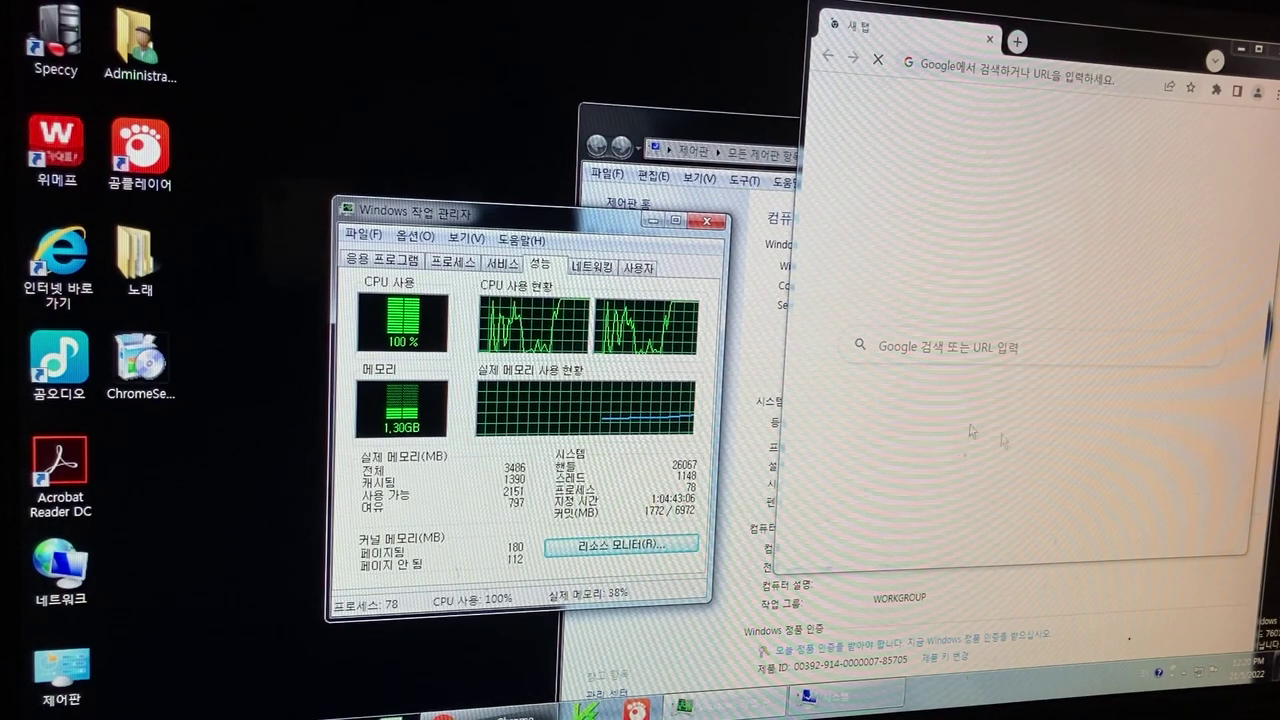
double_click(417, 340)
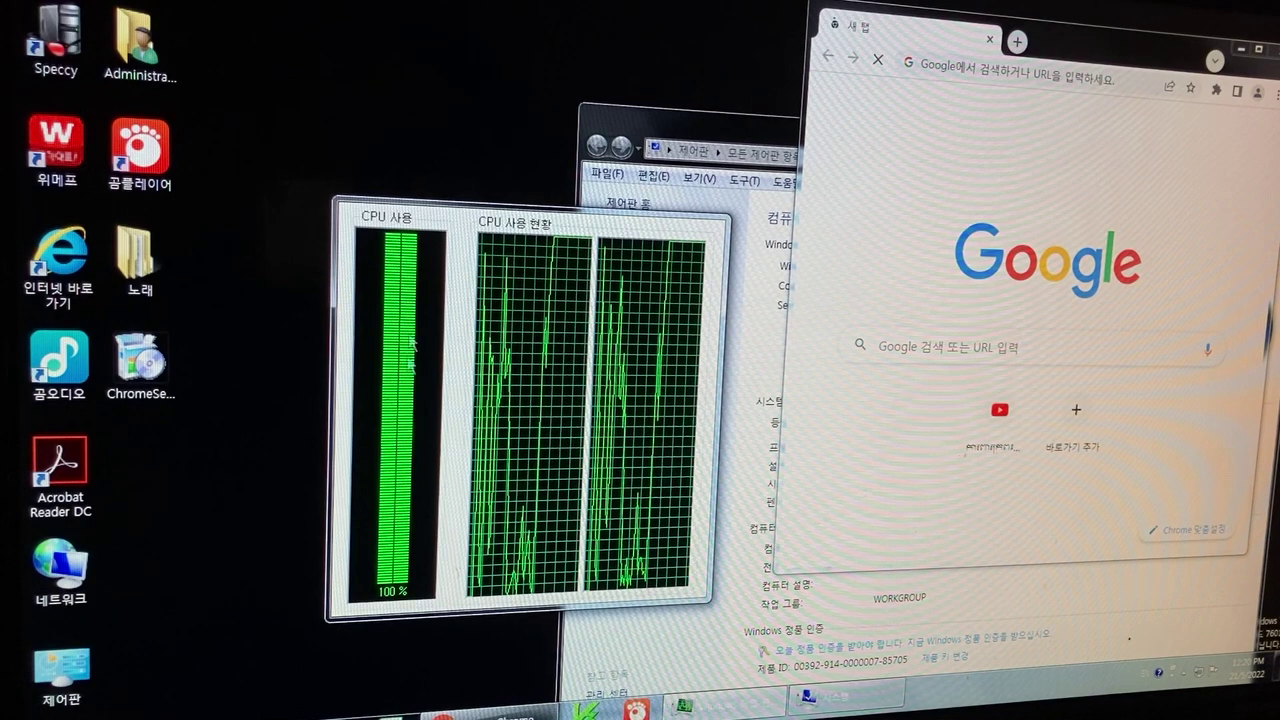
- Bring the system information window to the front and review the processor and installed memory
left_click(730, 128)
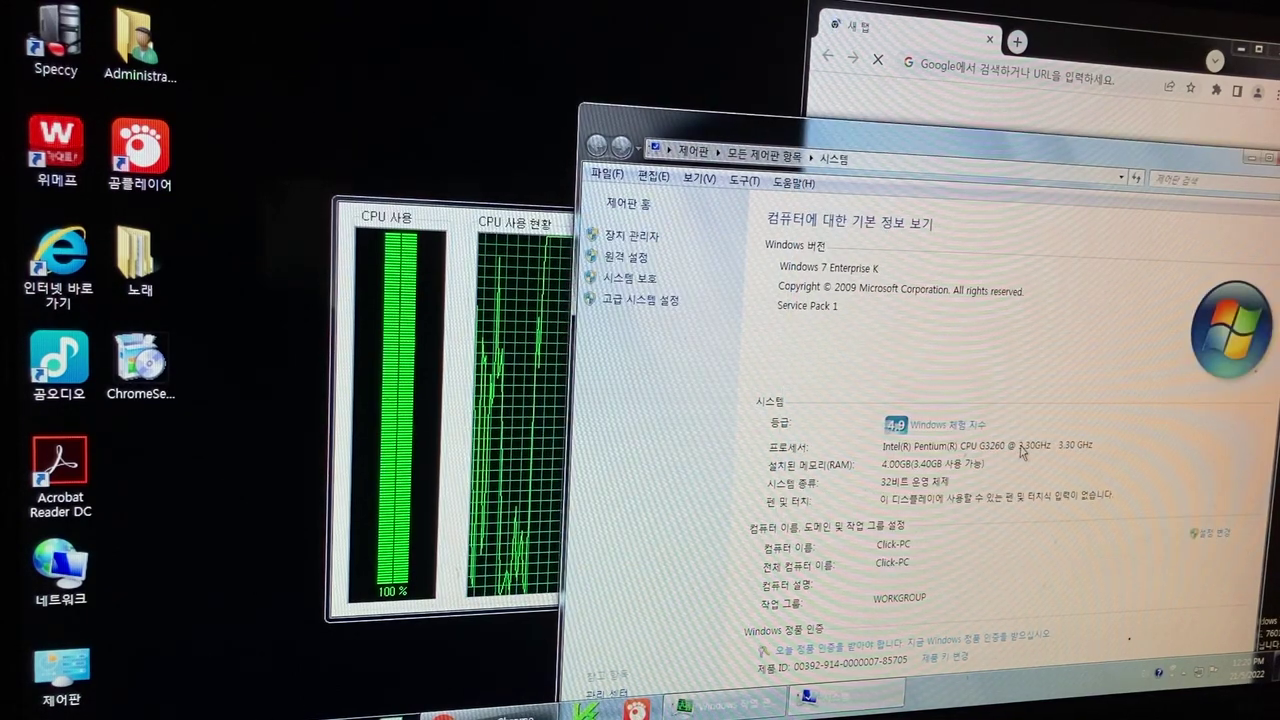
left_click_drag(1013, 160, 789, 134)
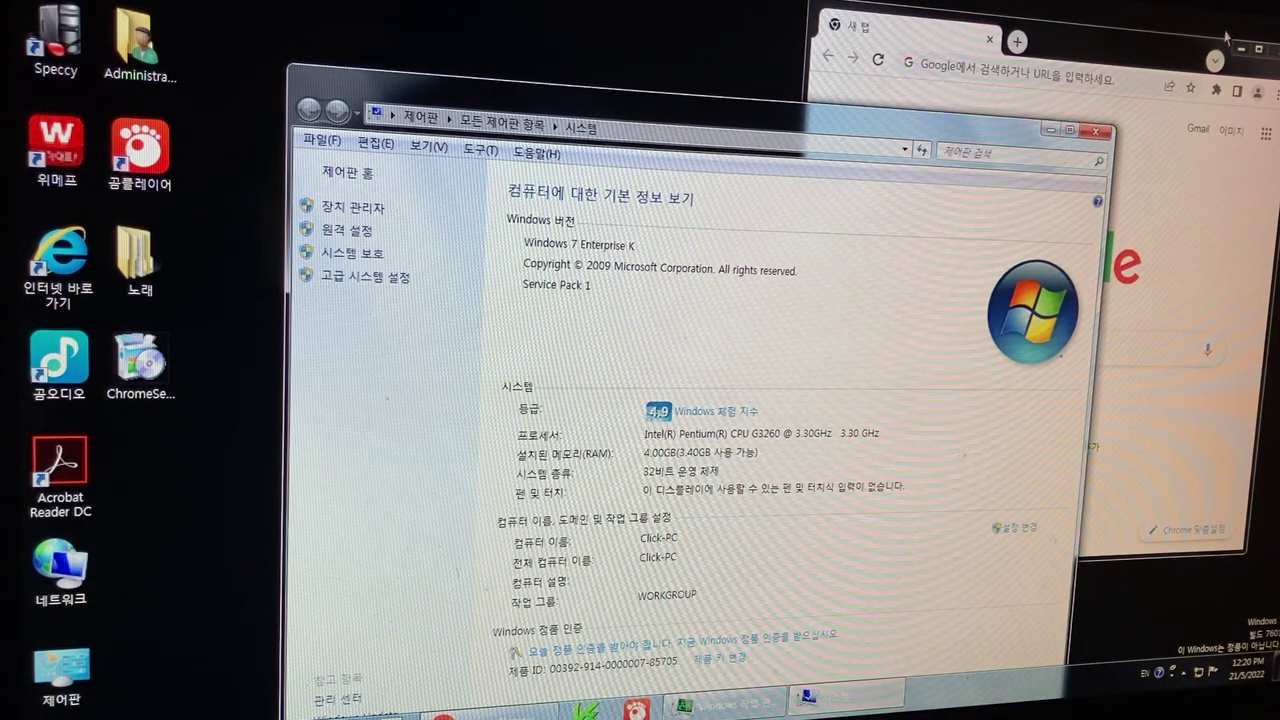
left_click(1190, 54)
left_click(743, 131)
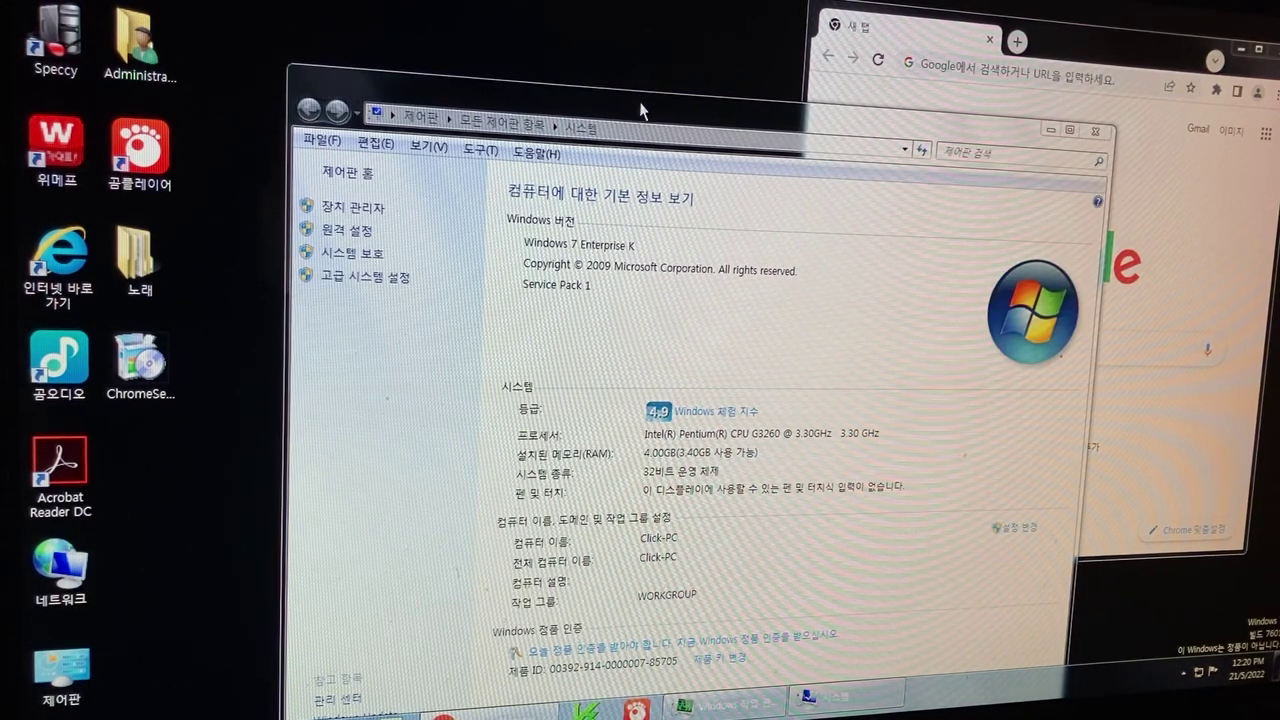
left_click_drag(1088, 138, 956, 206)
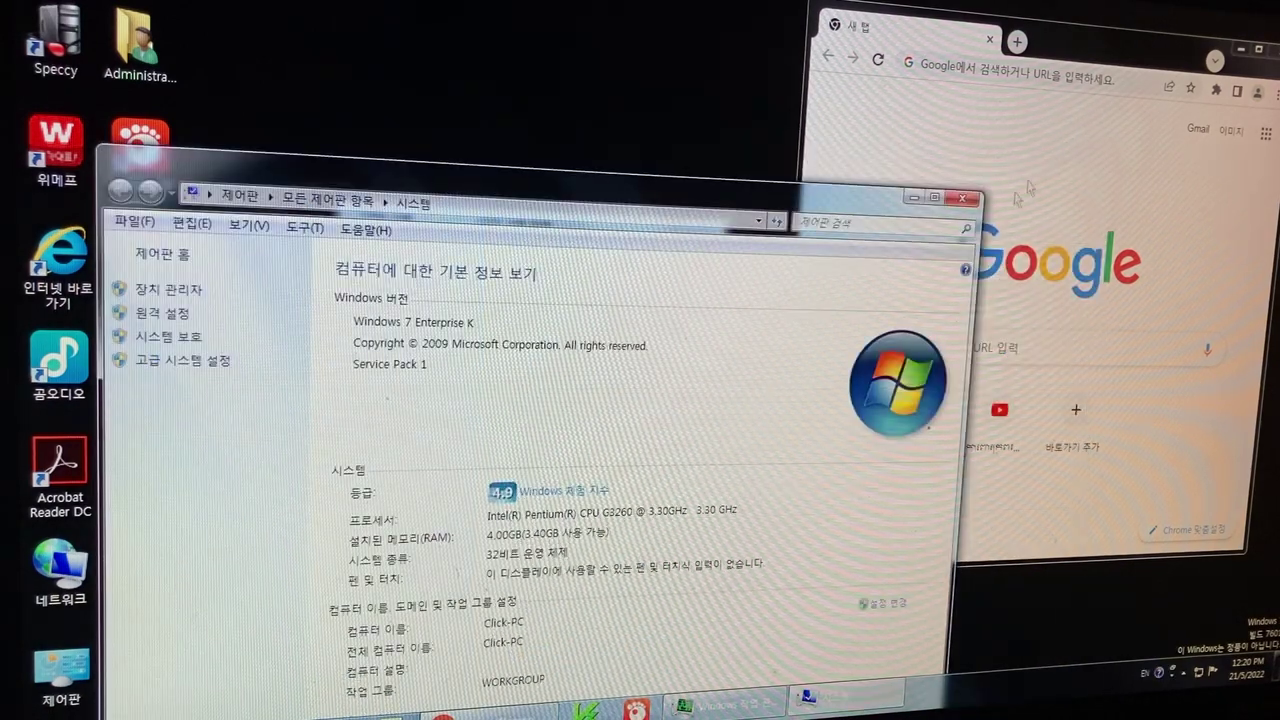
- Close the system information and Chrome windows, and refresh the desktop
left_click(962, 198)
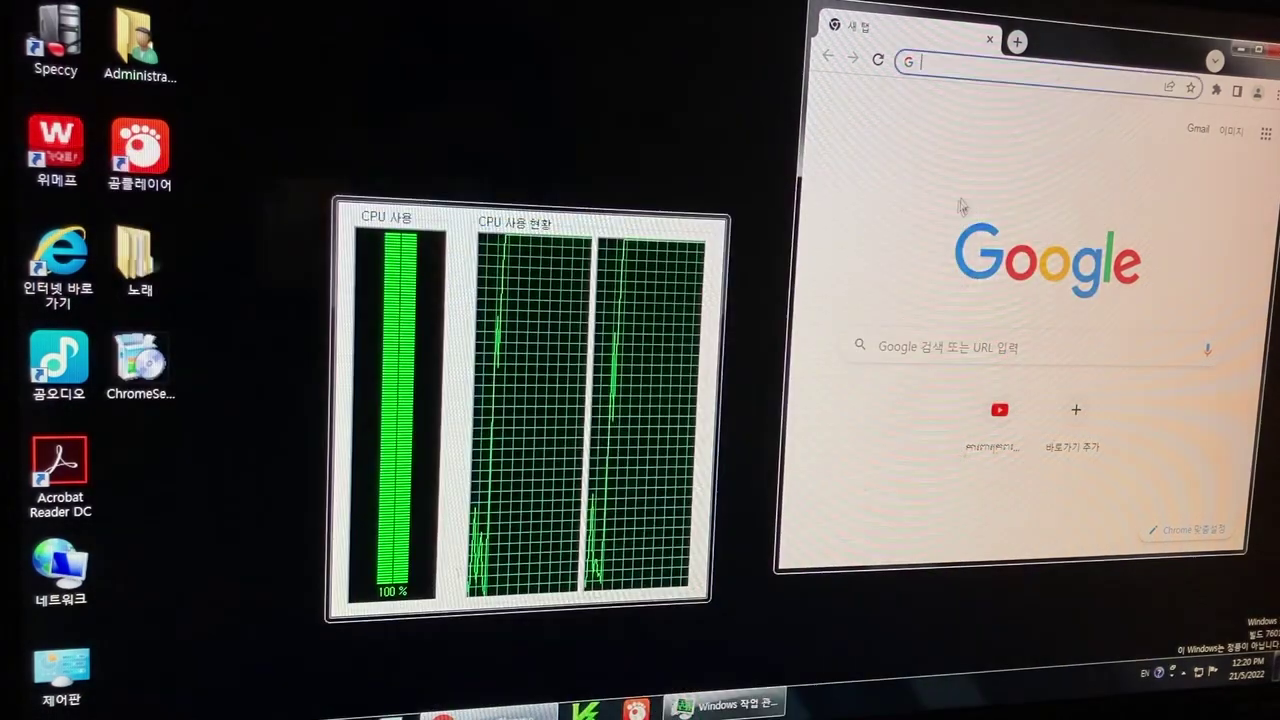
left_click(1048, 204)
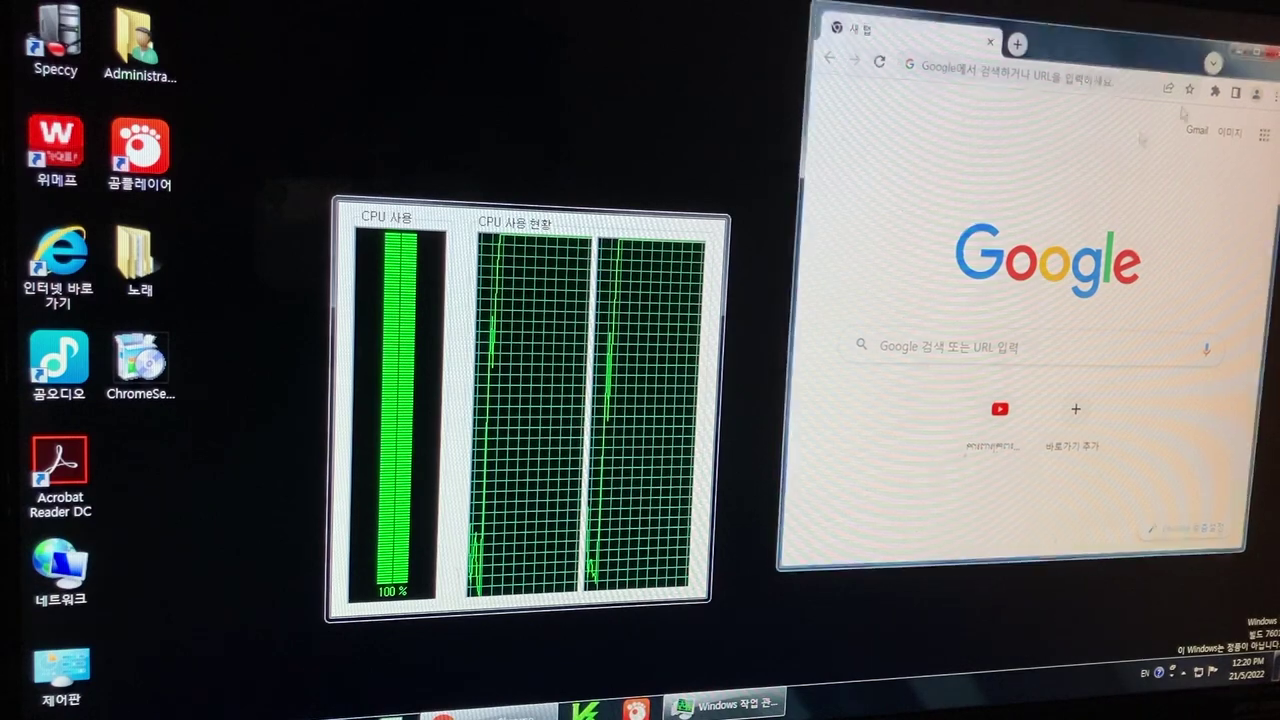
left_click(1270, 50)
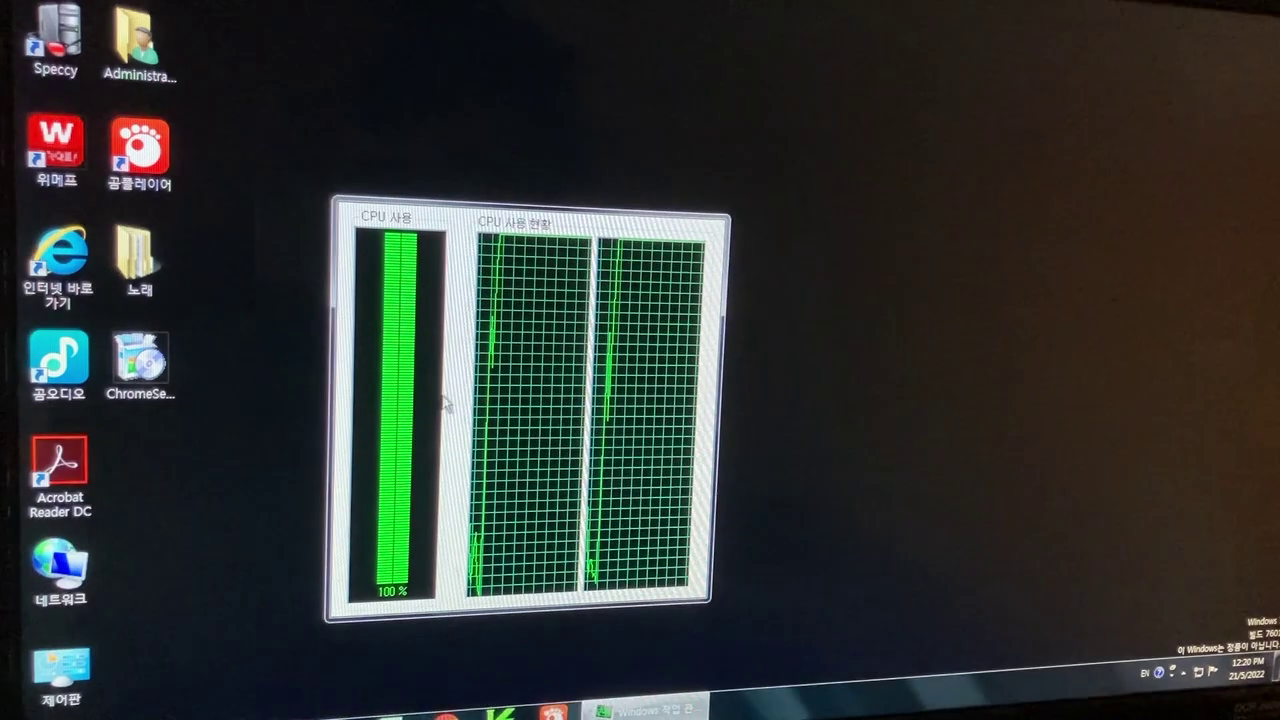
right_click(1012, 322)
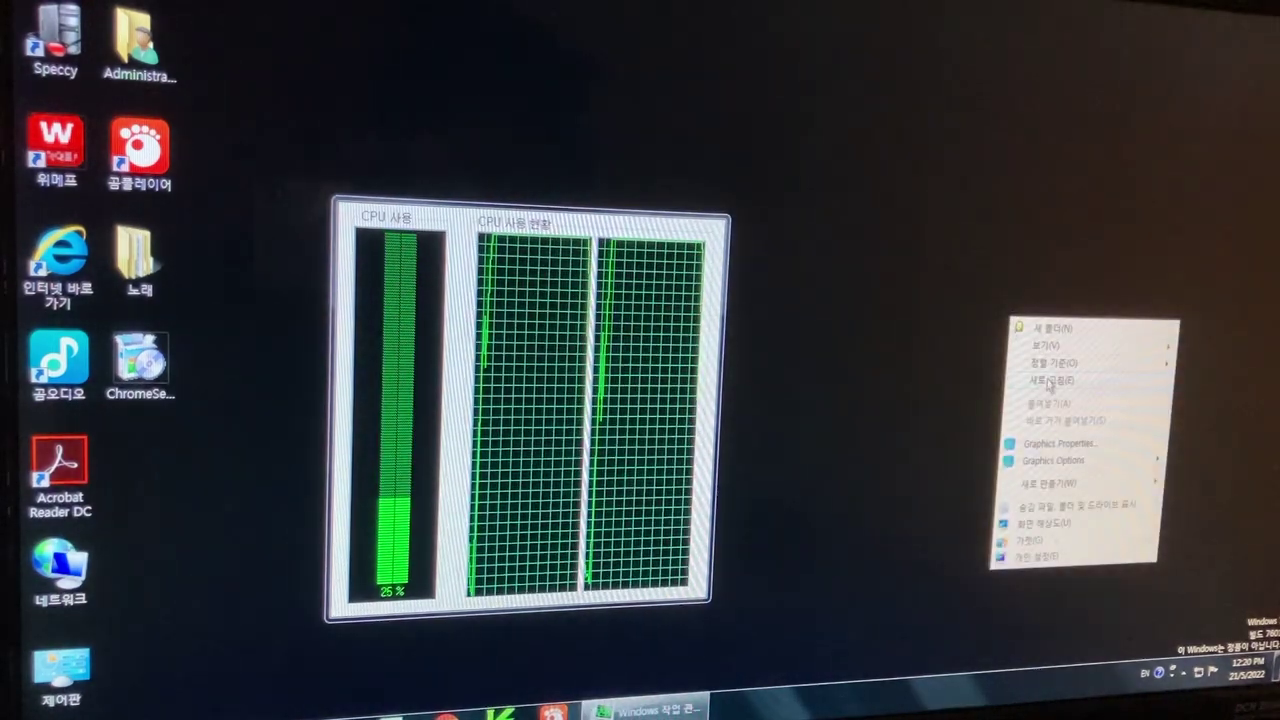
left_click(1051, 380)
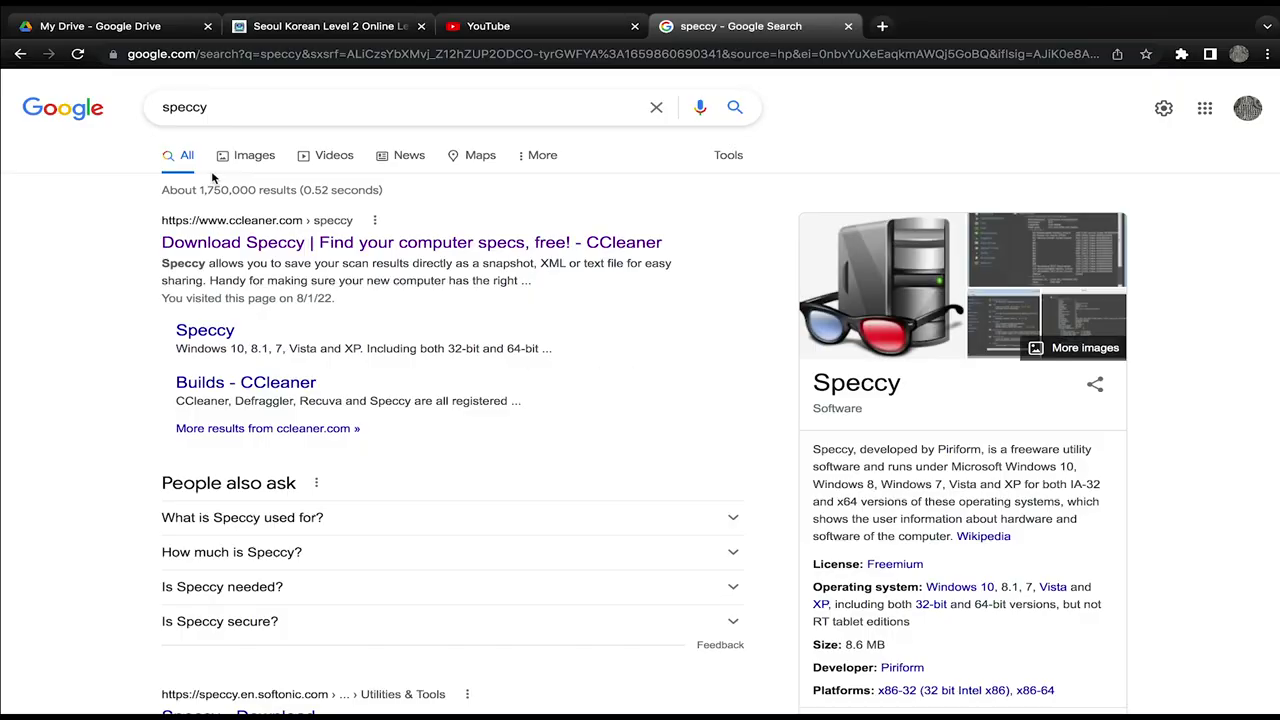
- Open CCleaner's Speccy download page from the Google results for speccy and review the free version offer and feature overview
left_click(230, 110)
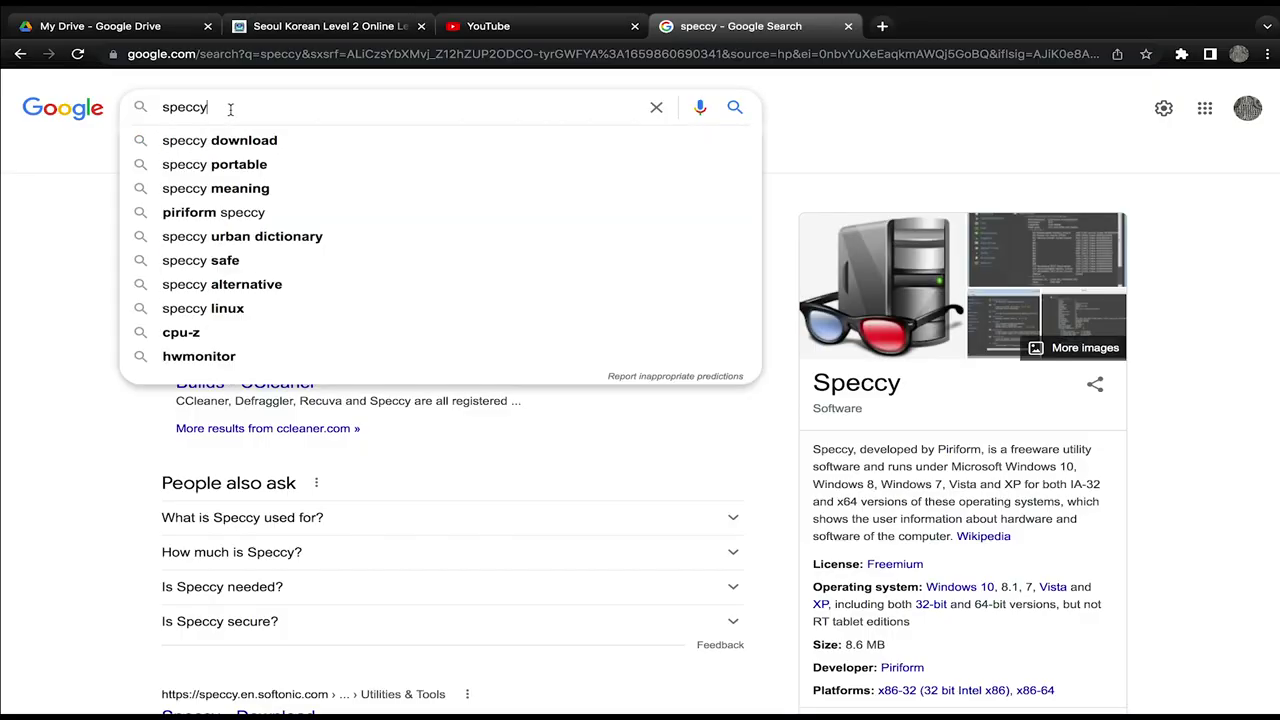
left_click(75, 163)
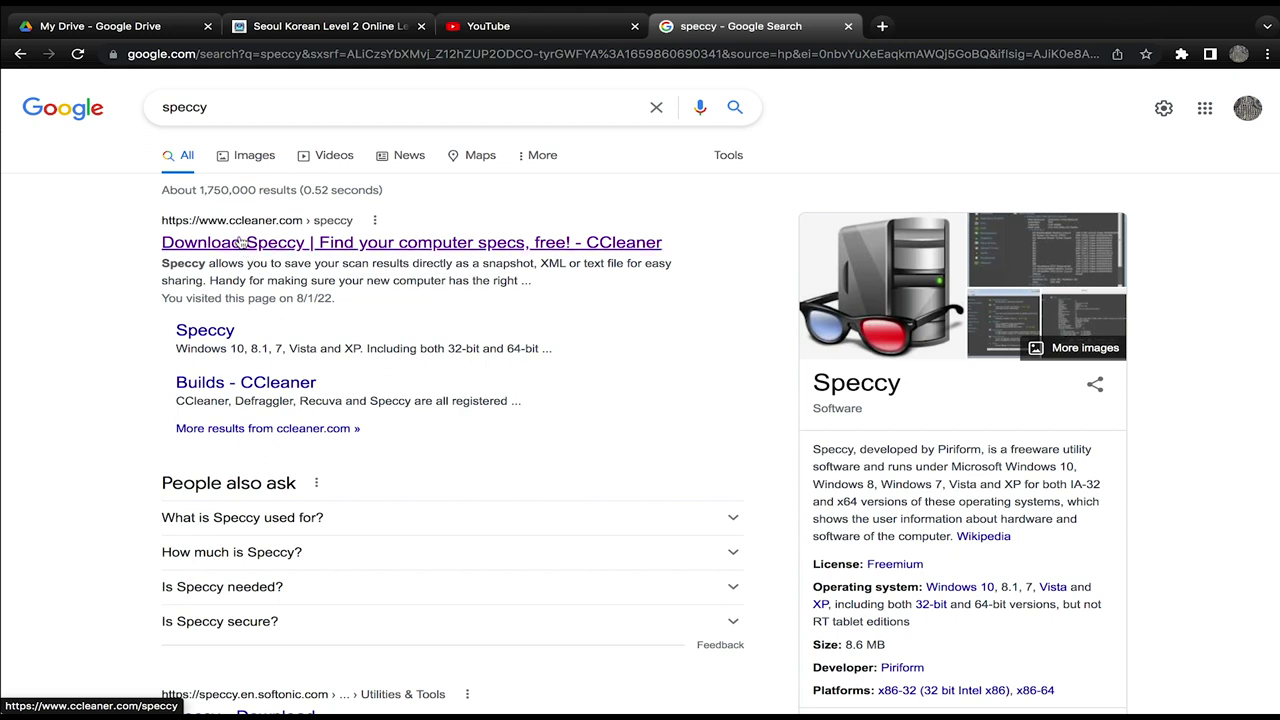
left_click(243, 247)
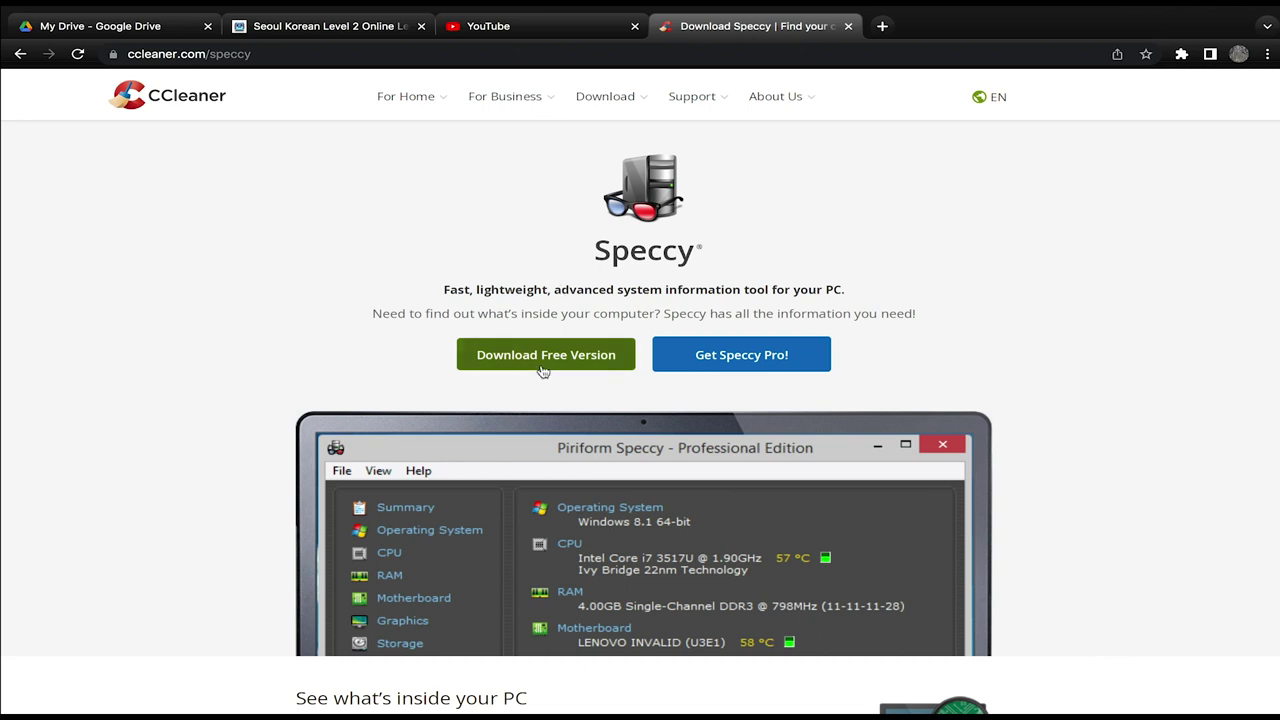
scroll(541, 369, "down", 2)
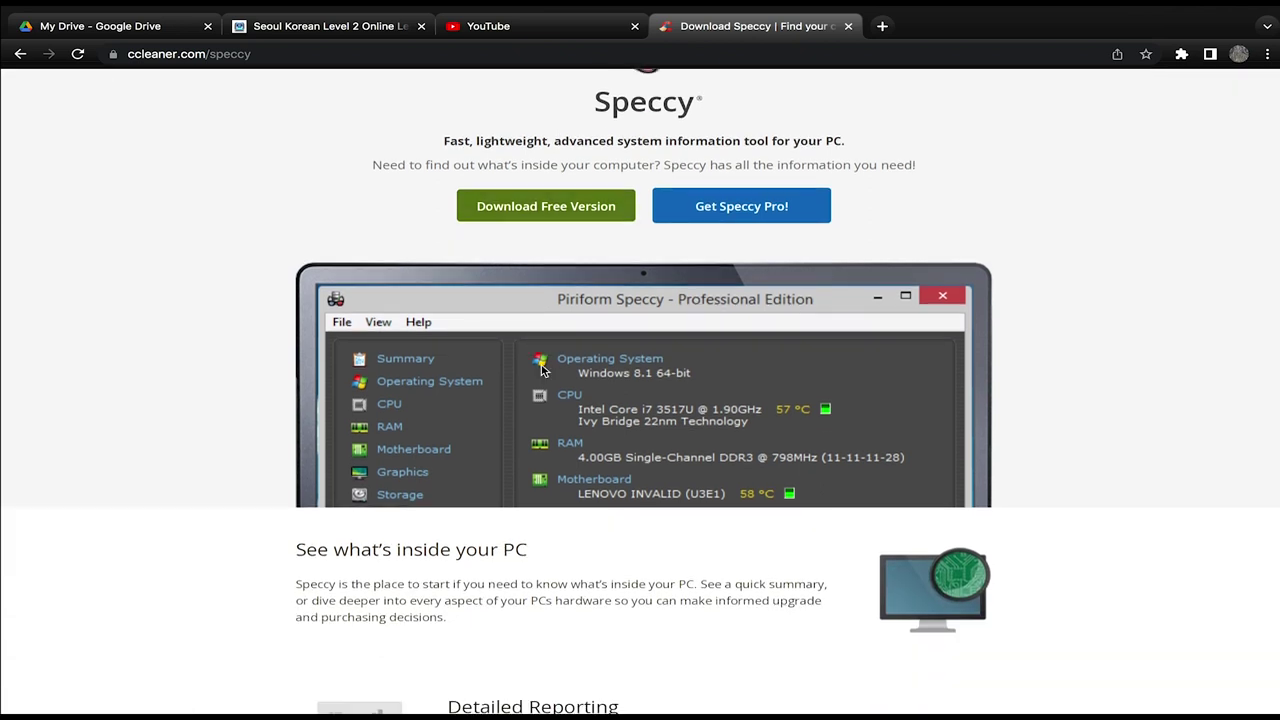
scroll(541, 369, "down", 1)
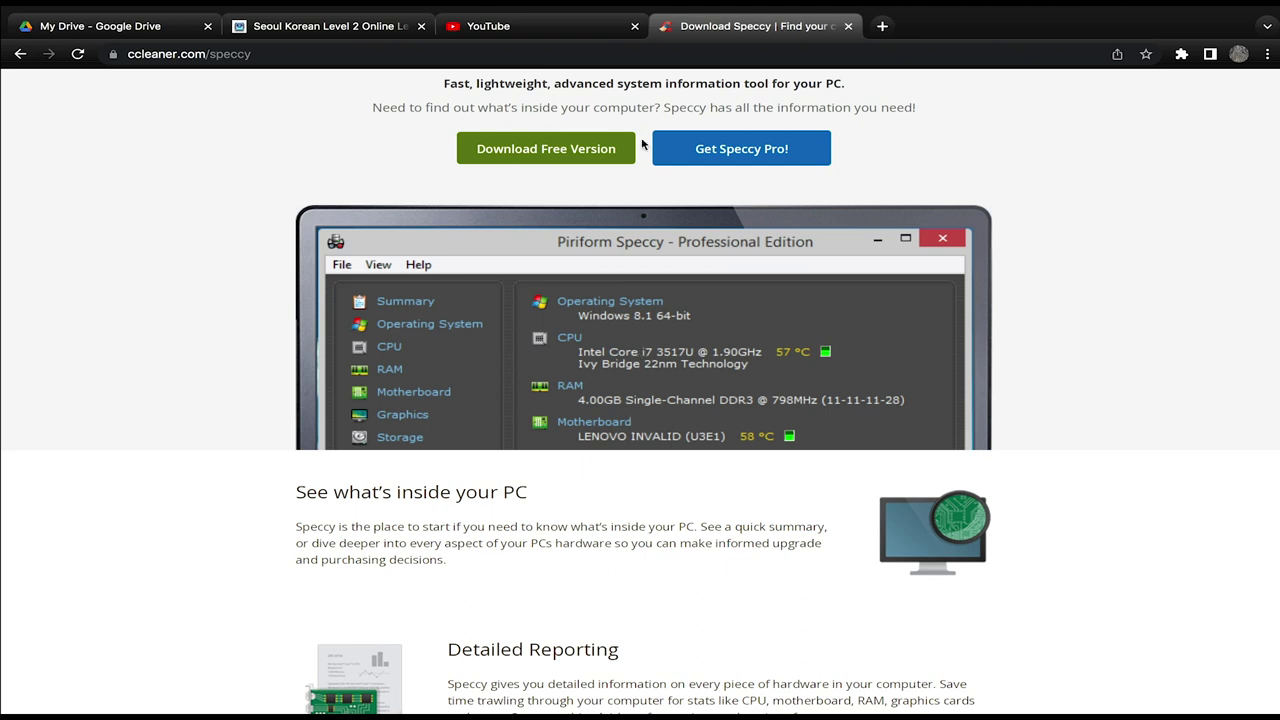
scroll(624, 353, "down", 3)
scroll(624, 353, "up", 5)
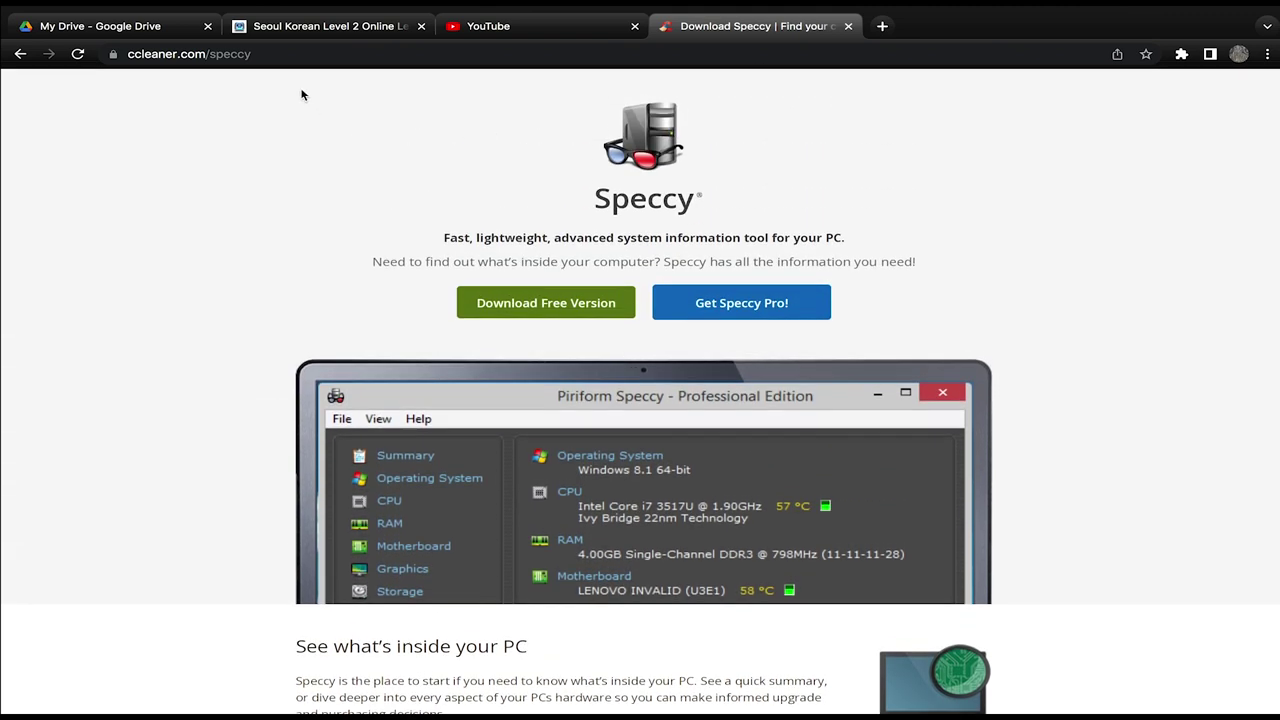
- Load pcpartpicker.com in a new browser tab and open its PC Builder
left_click(336, 50)
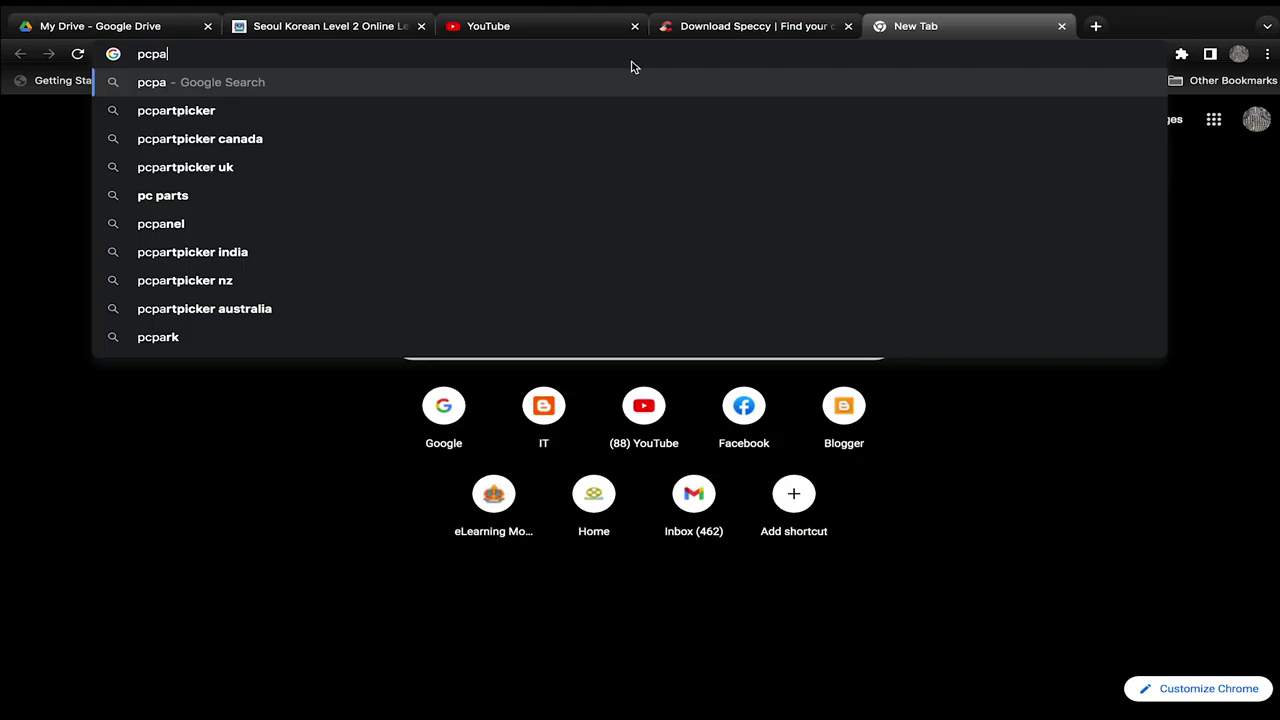
type("rt")
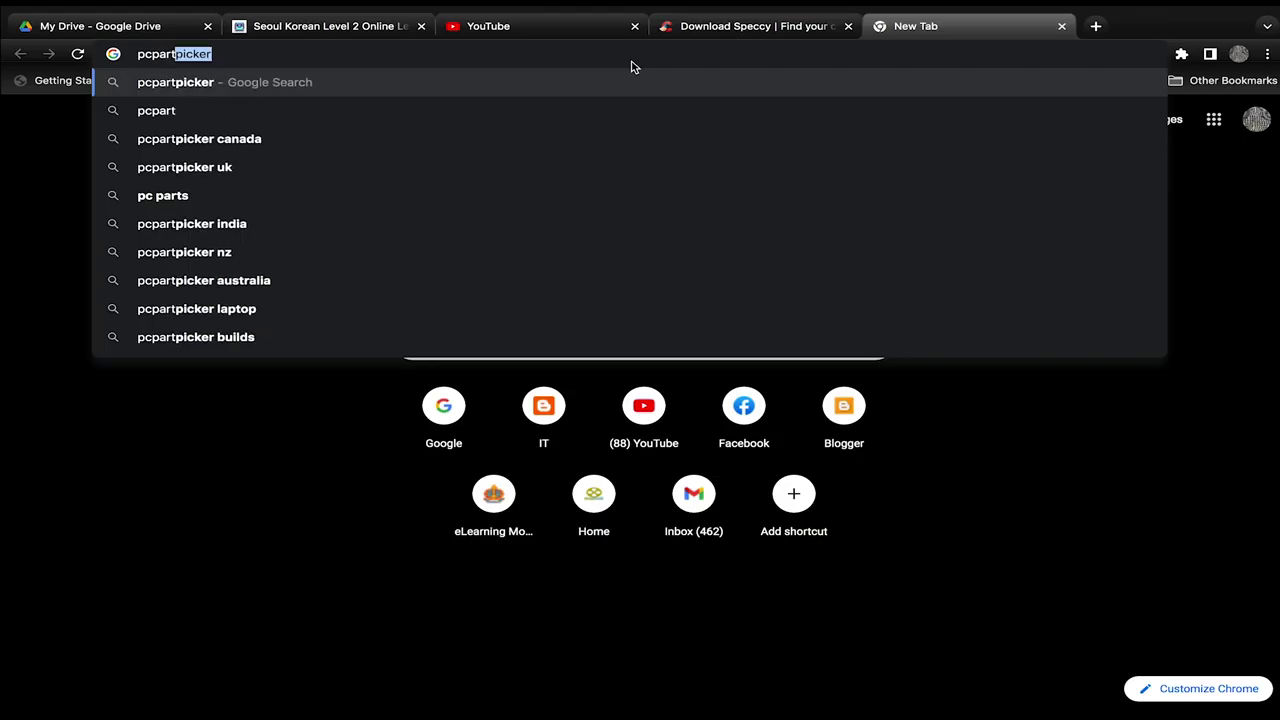
type("picker.com")
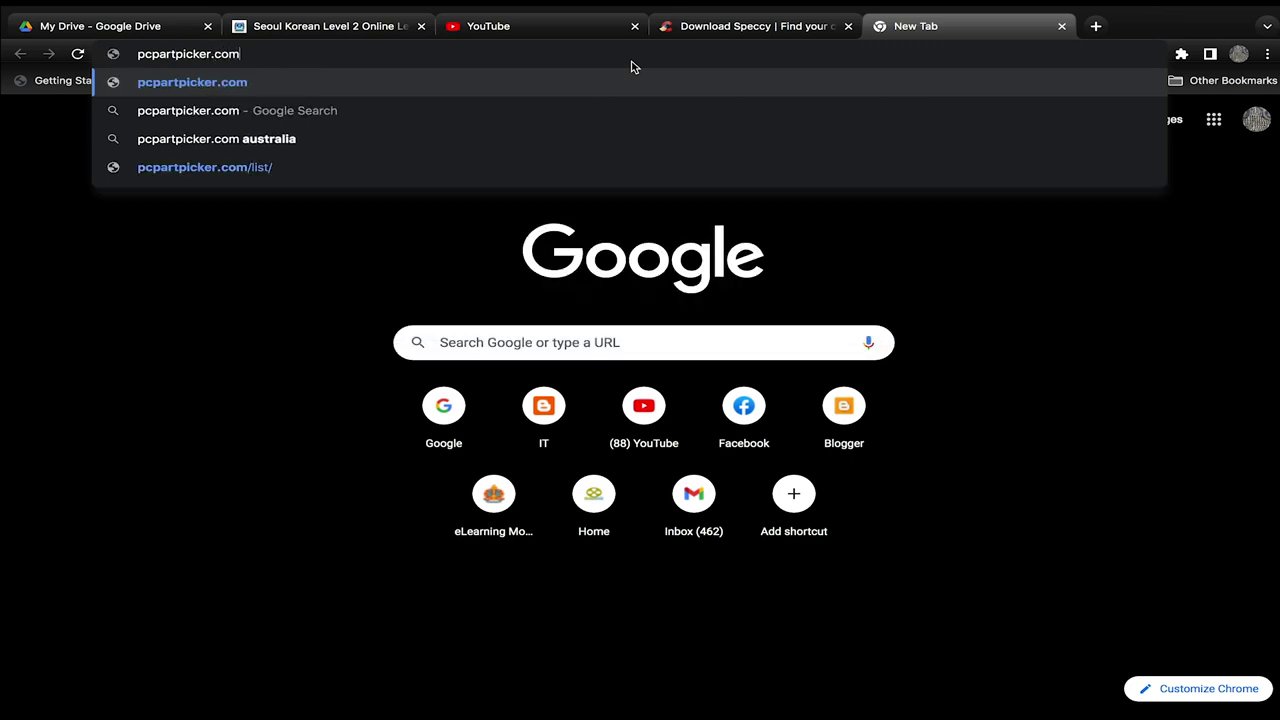
key("Return")
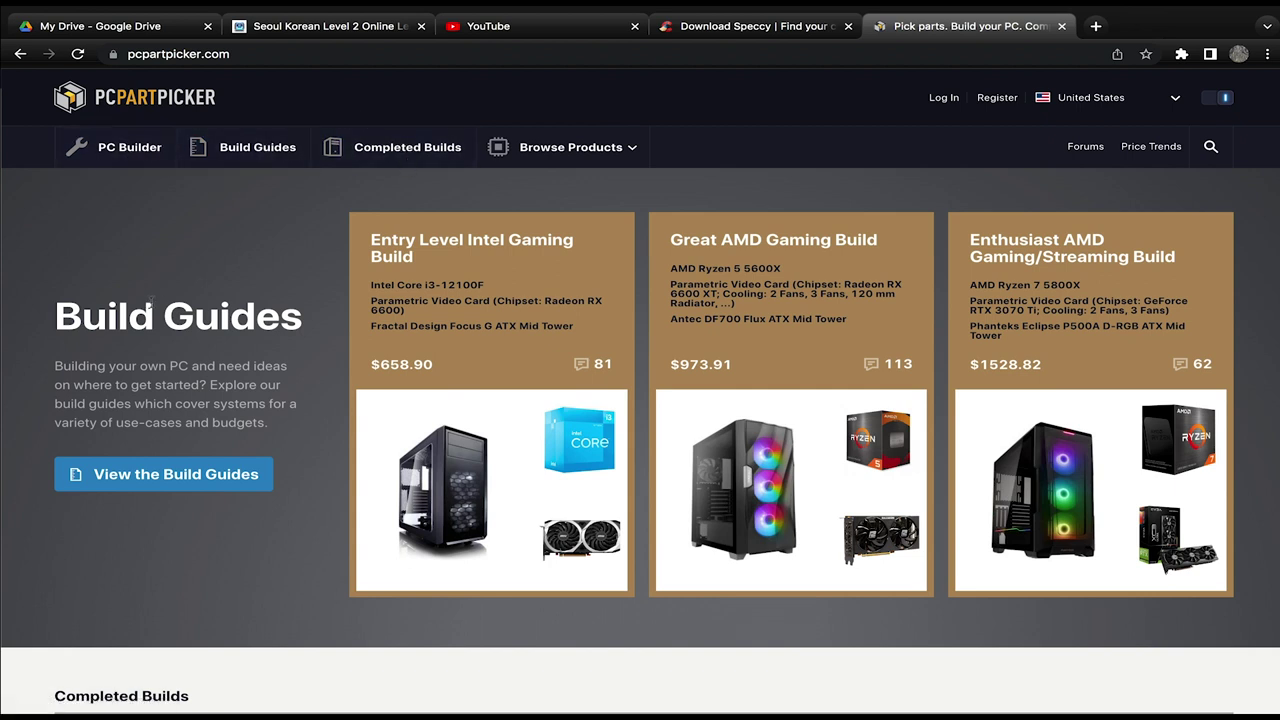
left_click(130, 147)
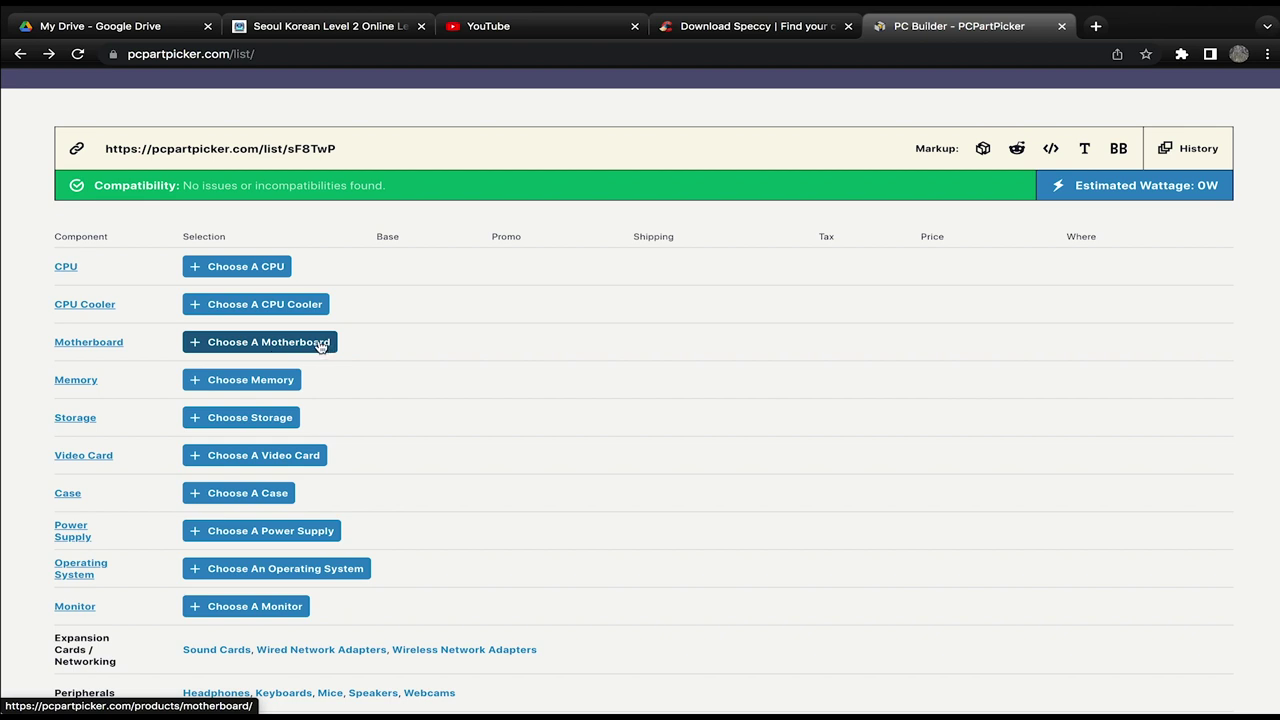
- Open the motherboard selection for the build and search it for h81m-ds2v
left_click(269, 350)
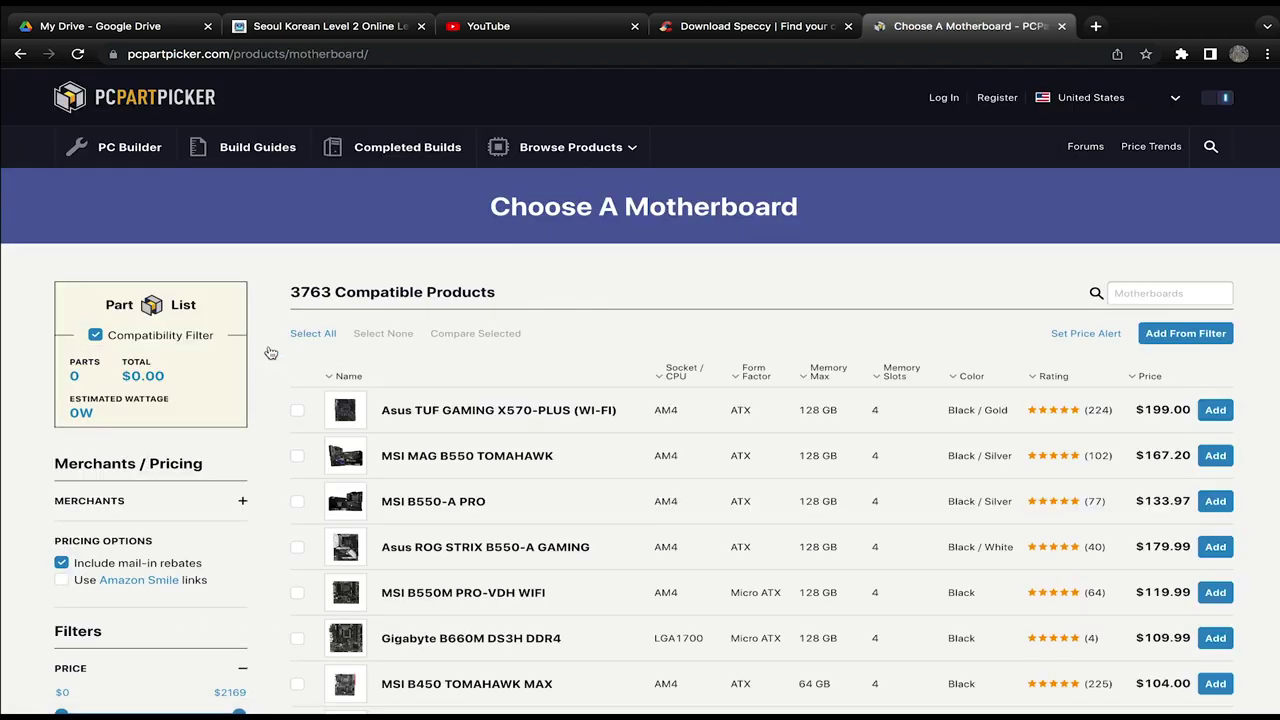
left_click(1117, 294)
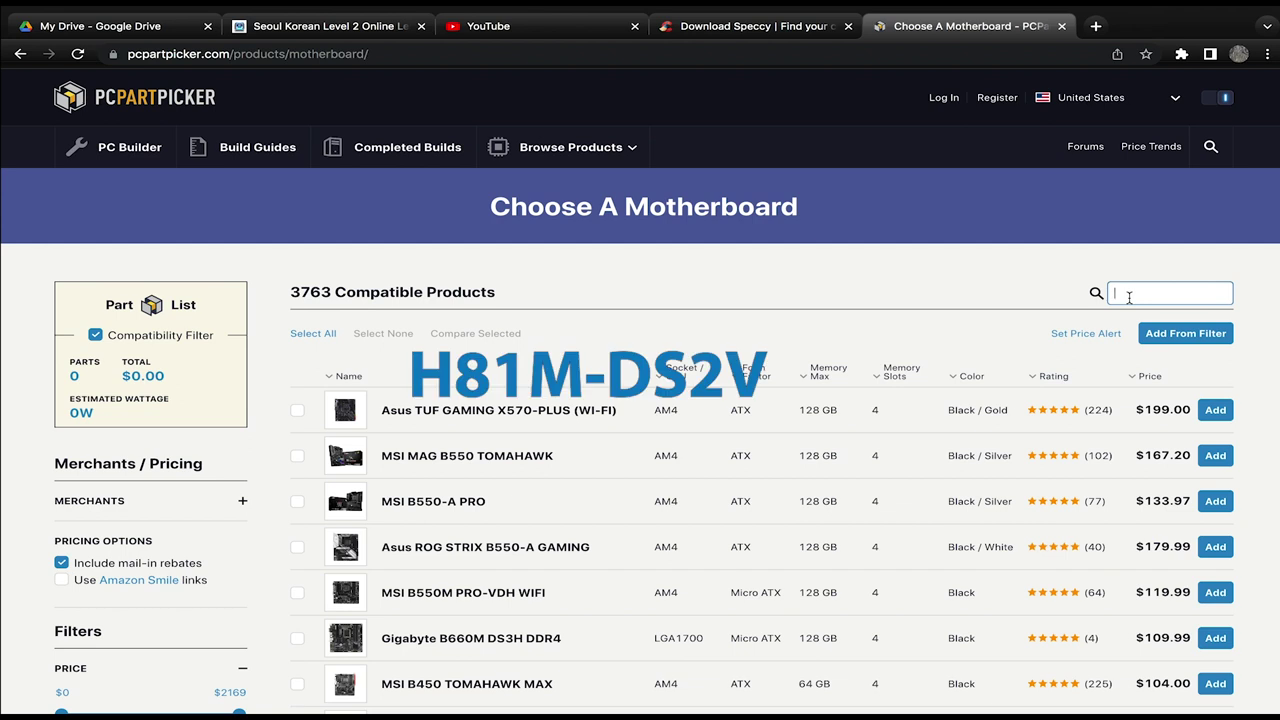
type("H")
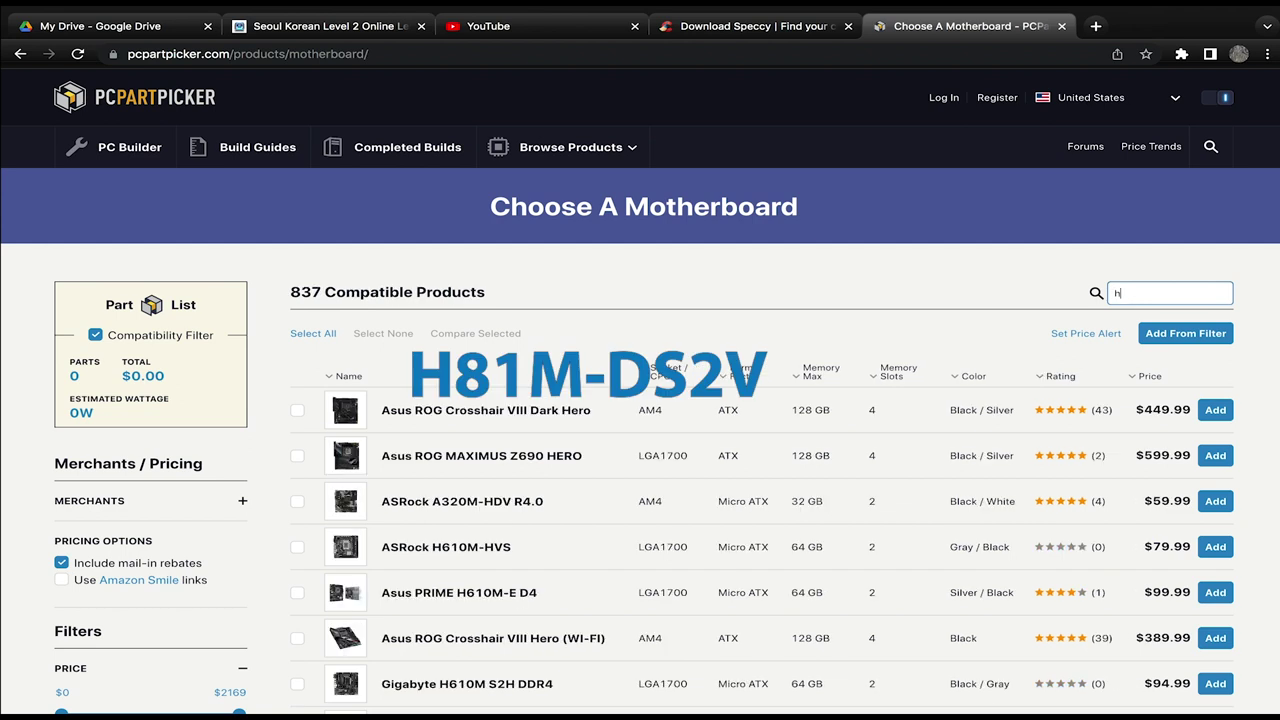
type("81")
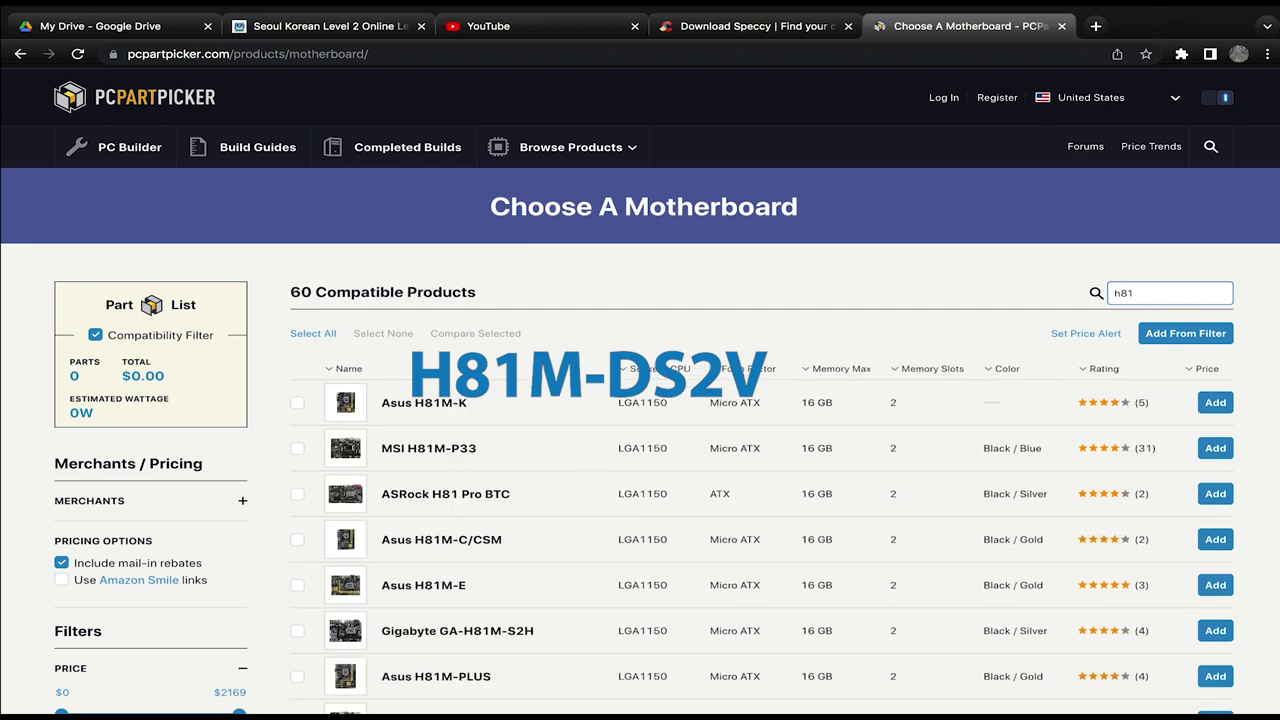
type("m-")
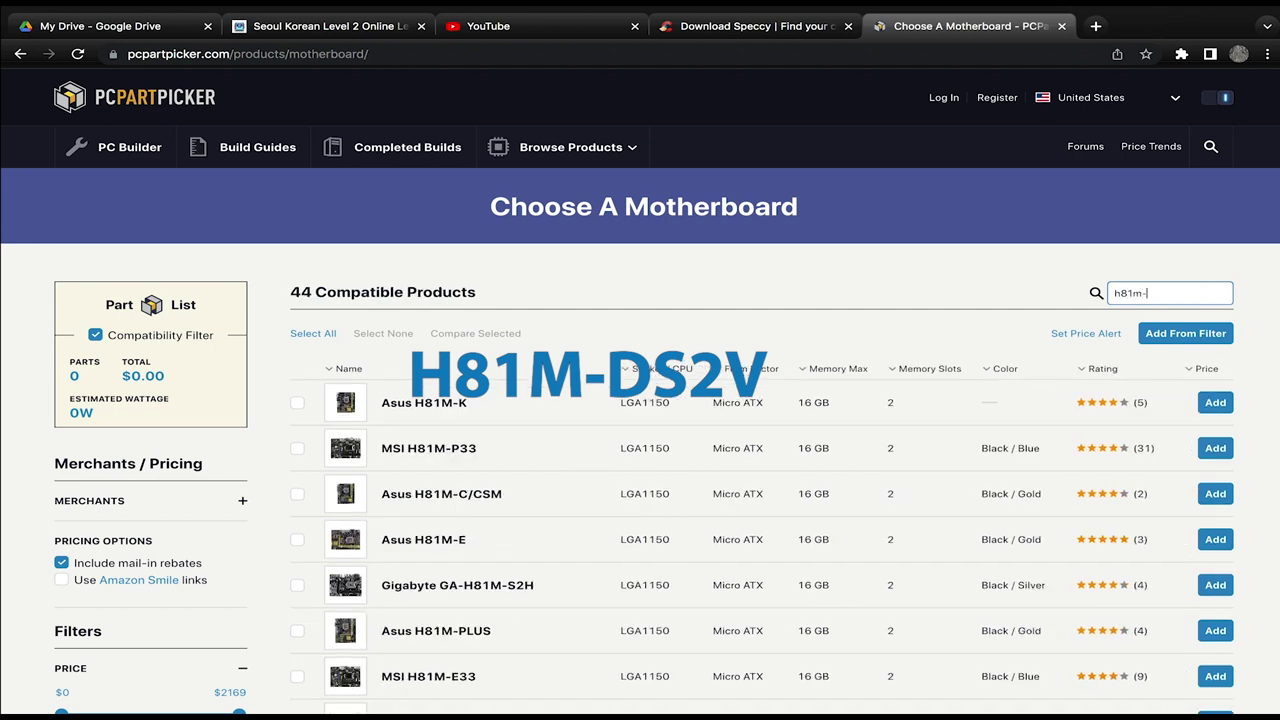
type("ds")
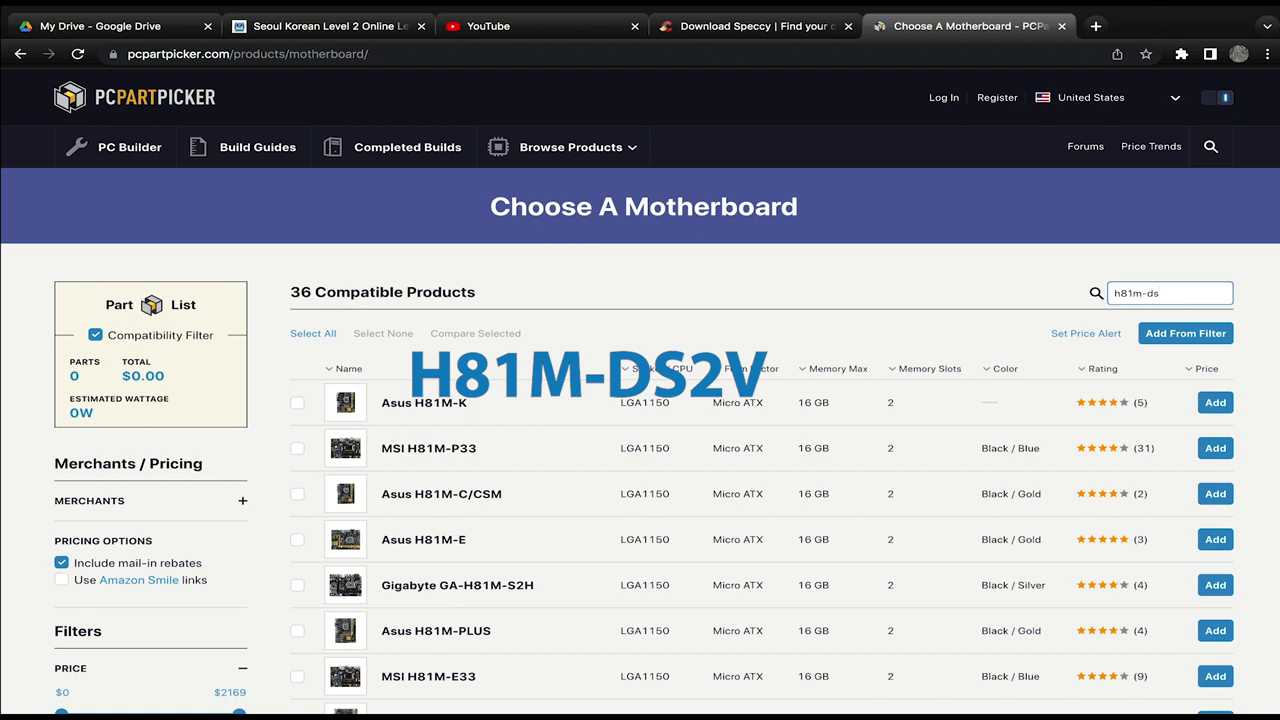
type("2v")
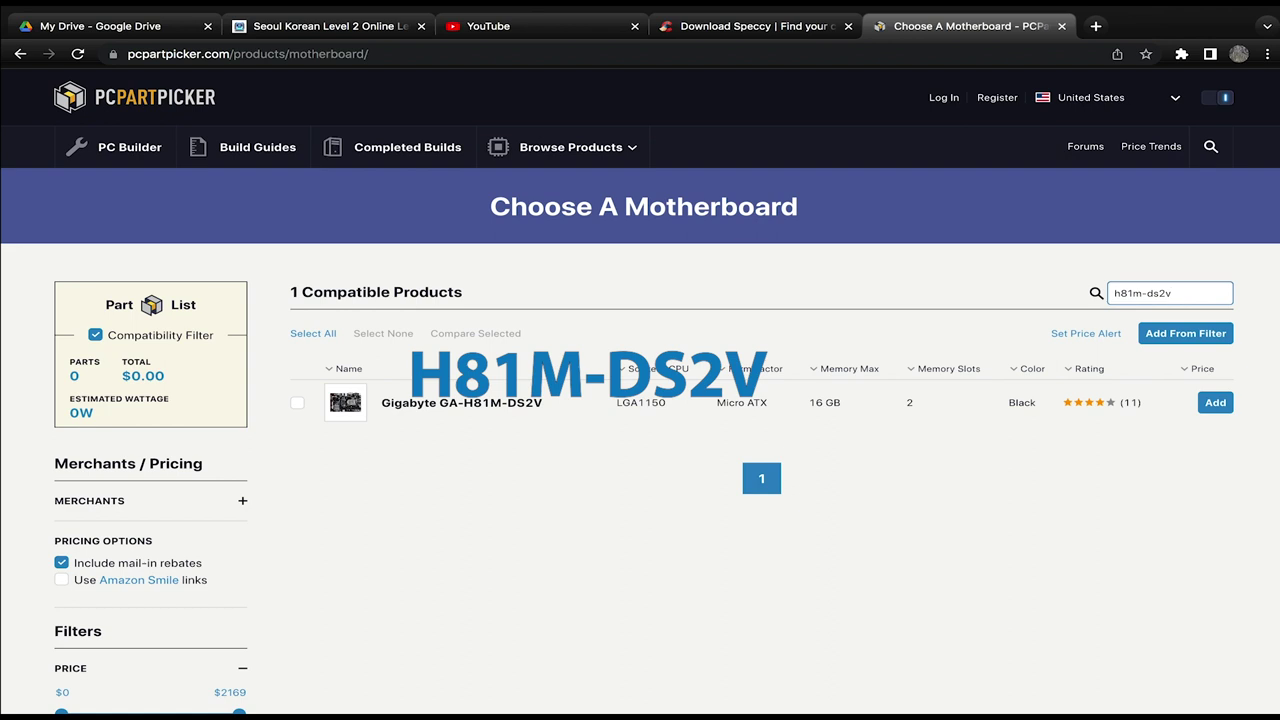
- Open the Gigabyte GA-H81M-DS2V product page and examine its specifications, prices and reviews
left_click(474, 406)
scroll(600, 440, "down", 3)
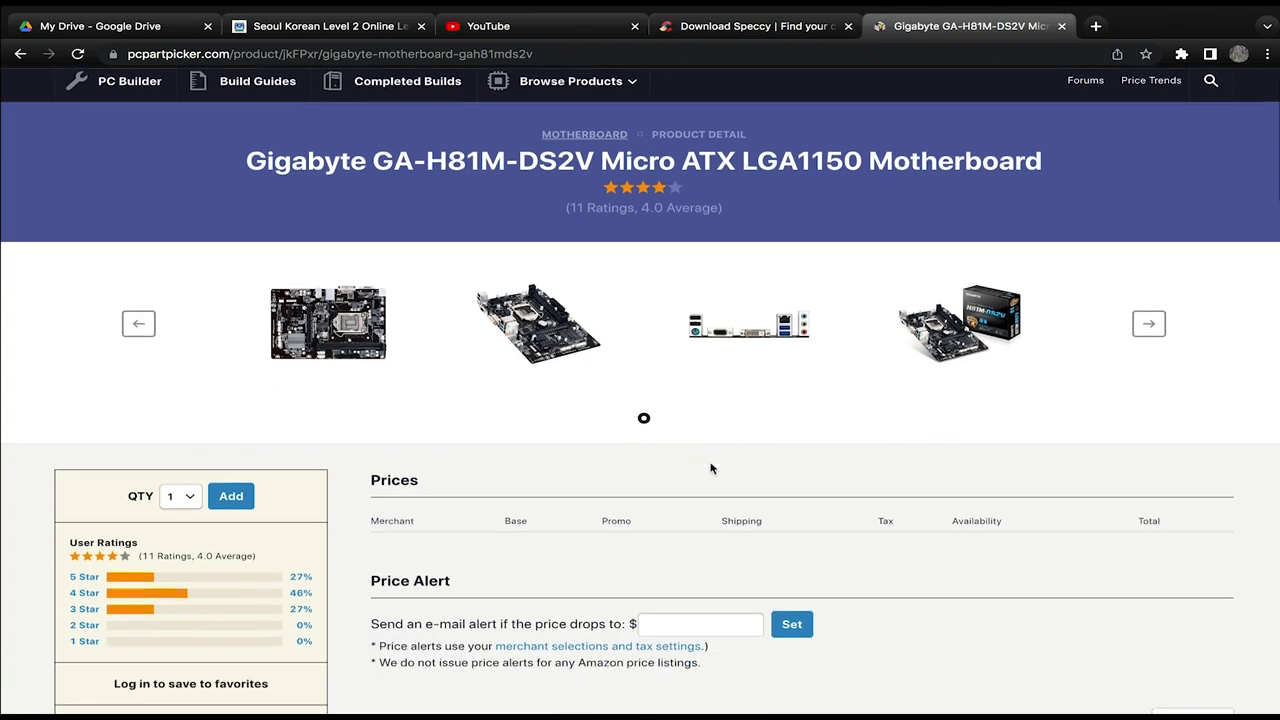
scroll(607, 304, "down", 9)
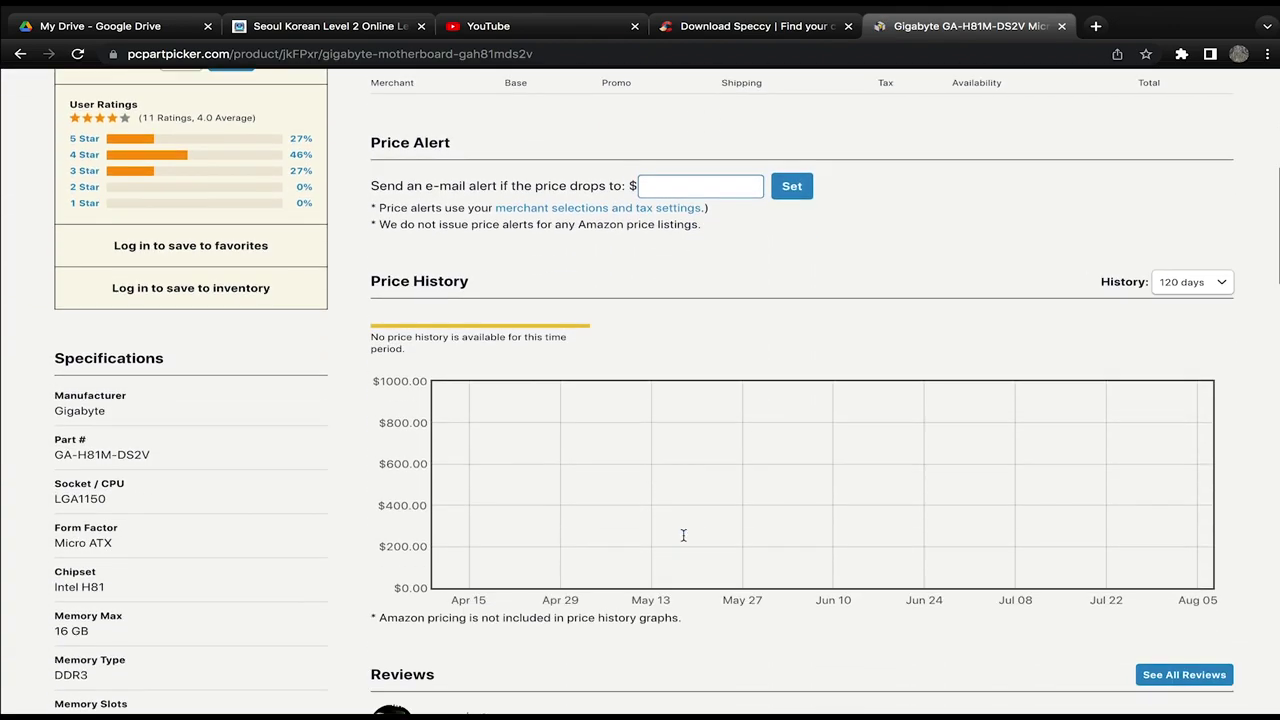
scroll(933, 393, "up", 10)
scroll(851, 323, "down", 1)
scroll(856, 295, "down", 20)
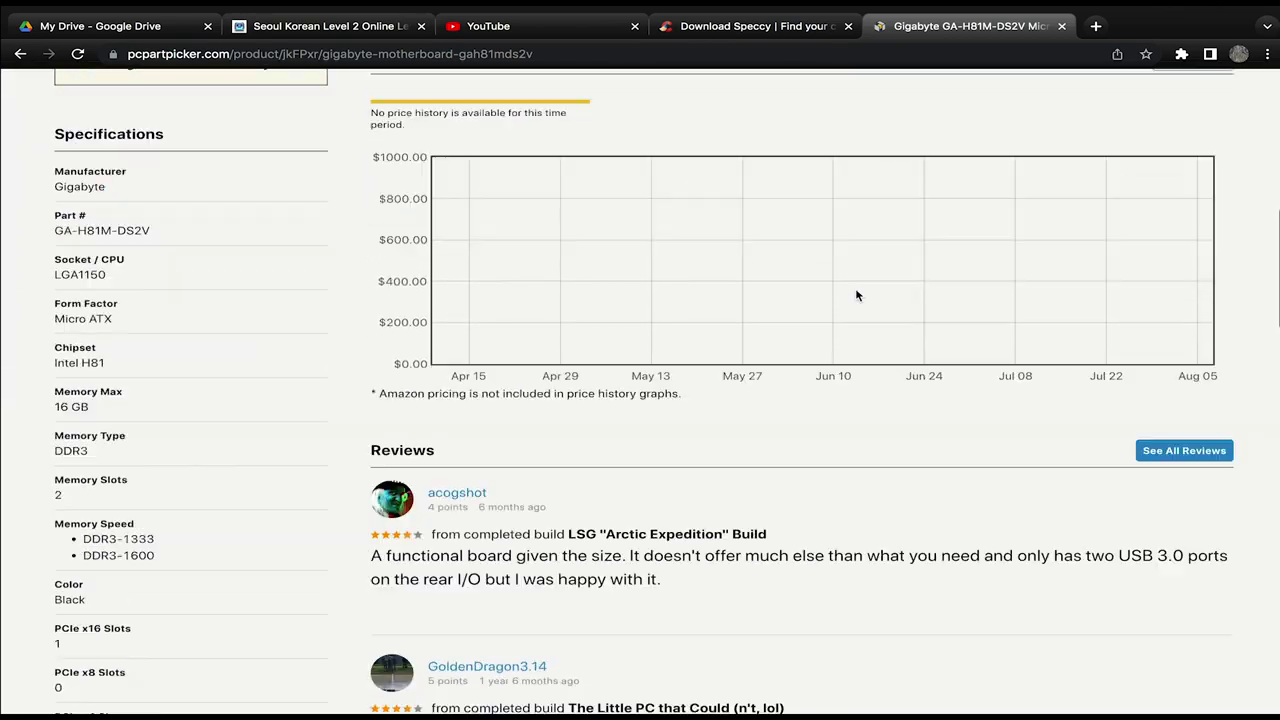
scroll(856, 295, "down", 5)
scroll(856, 295, "up", 20)
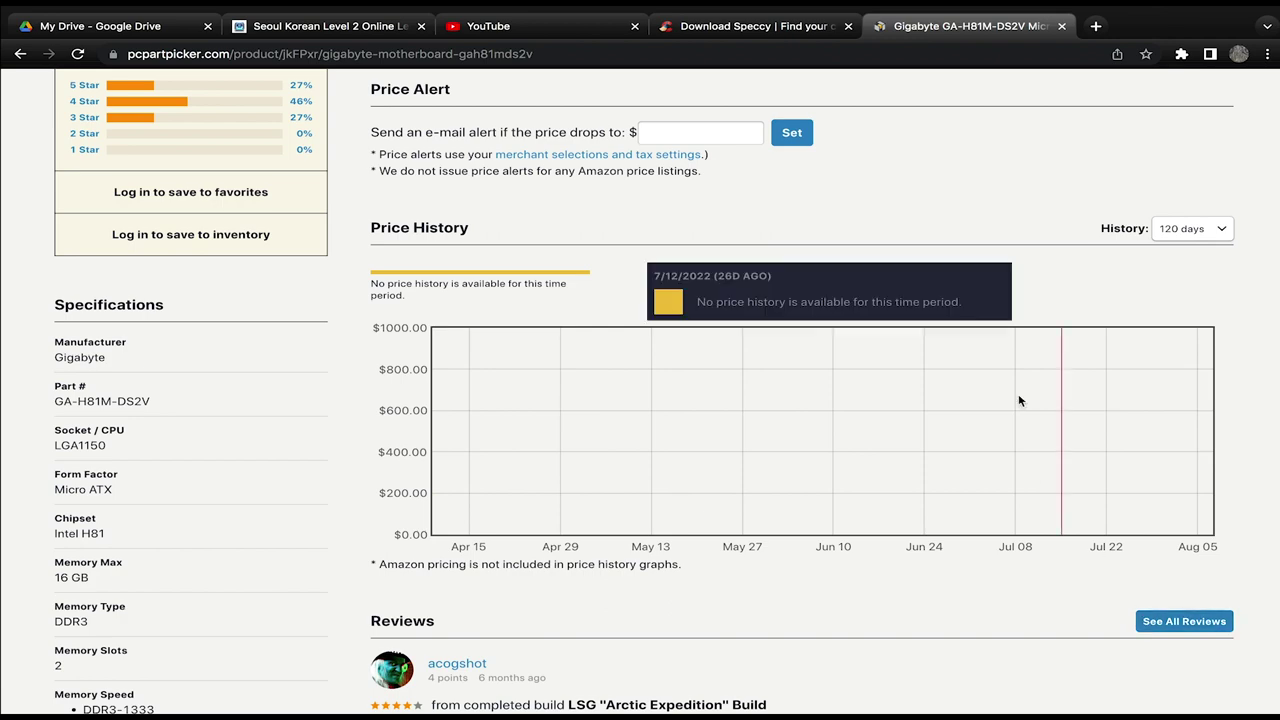
scroll(1020, 400, "up", 6)
scroll(1020, 400, "down", 2)
scroll(950, 392, "down", 2)
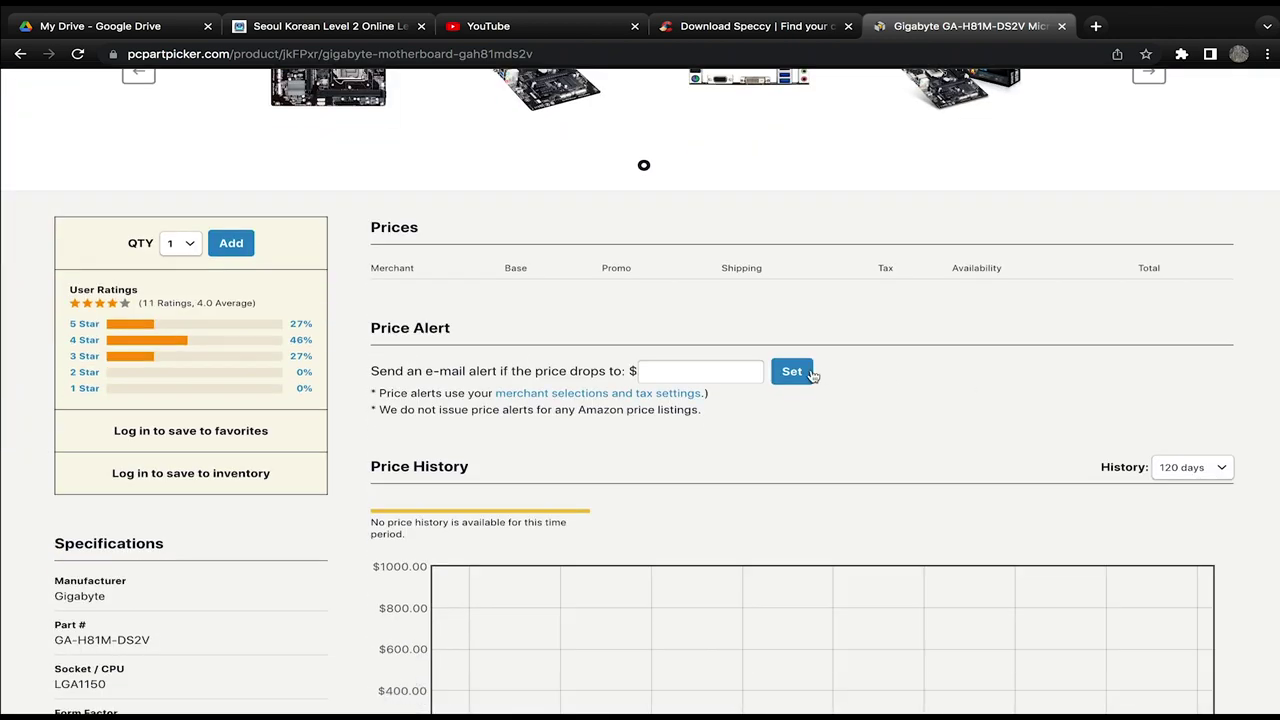
scroll(841, 420, "up", 1)
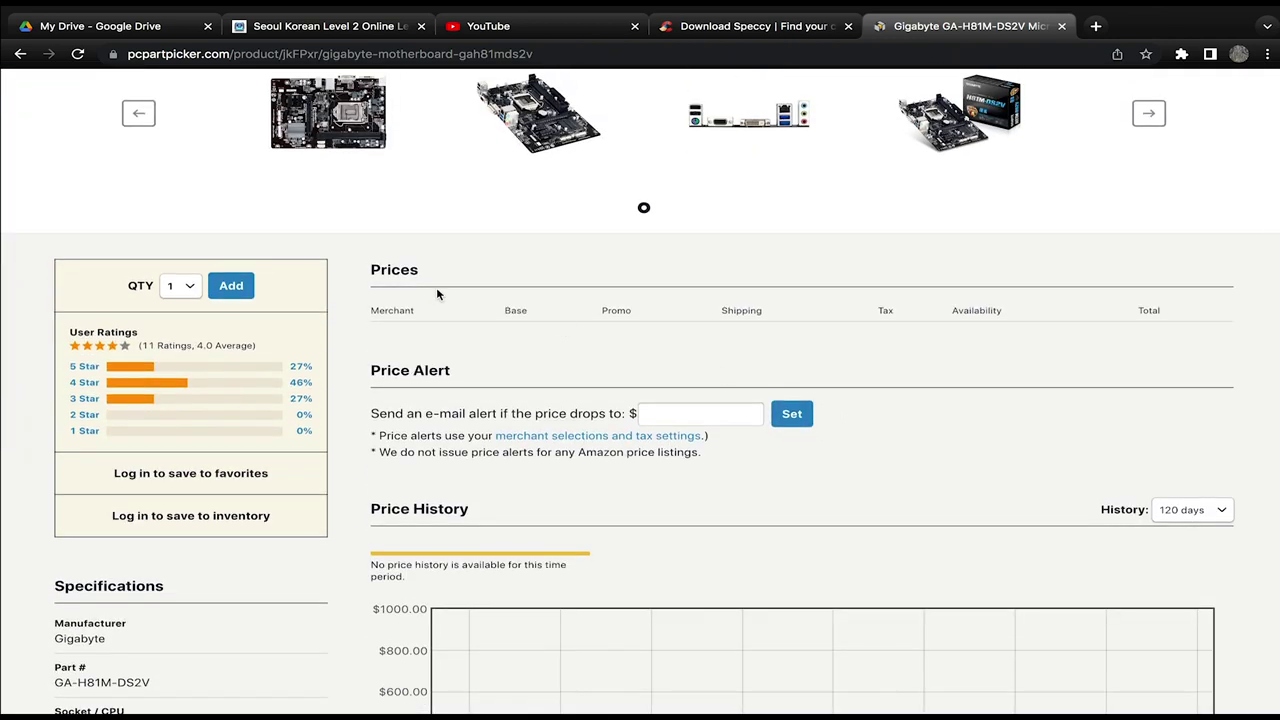
- Add the Gigabyte GA-H81M-DS2V motherboard to the part list and look over the remaining component categories
left_click(226, 290)
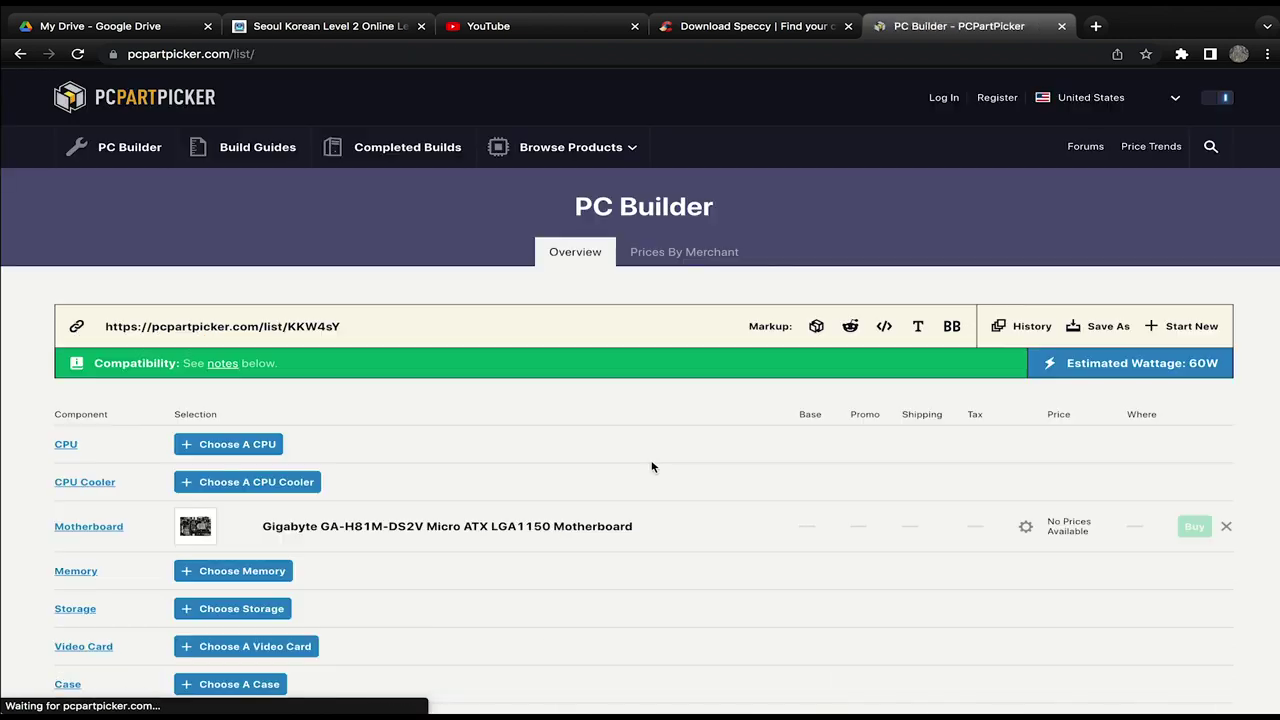
scroll(651, 466, "down", 5)
scroll(651, 466, "up", 1)
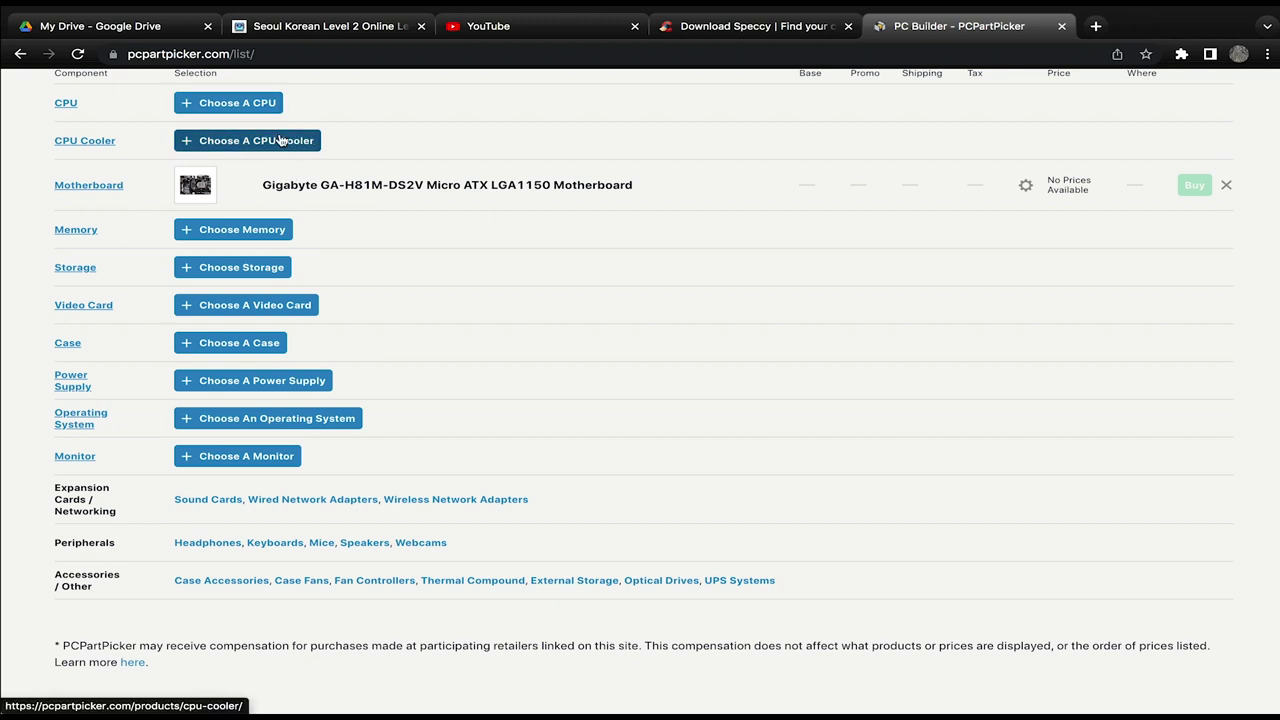
- Open the list of compatible CPUs and add the Intel Core i7-4790K processor to the build
scroll(351, 158, "up", 1)
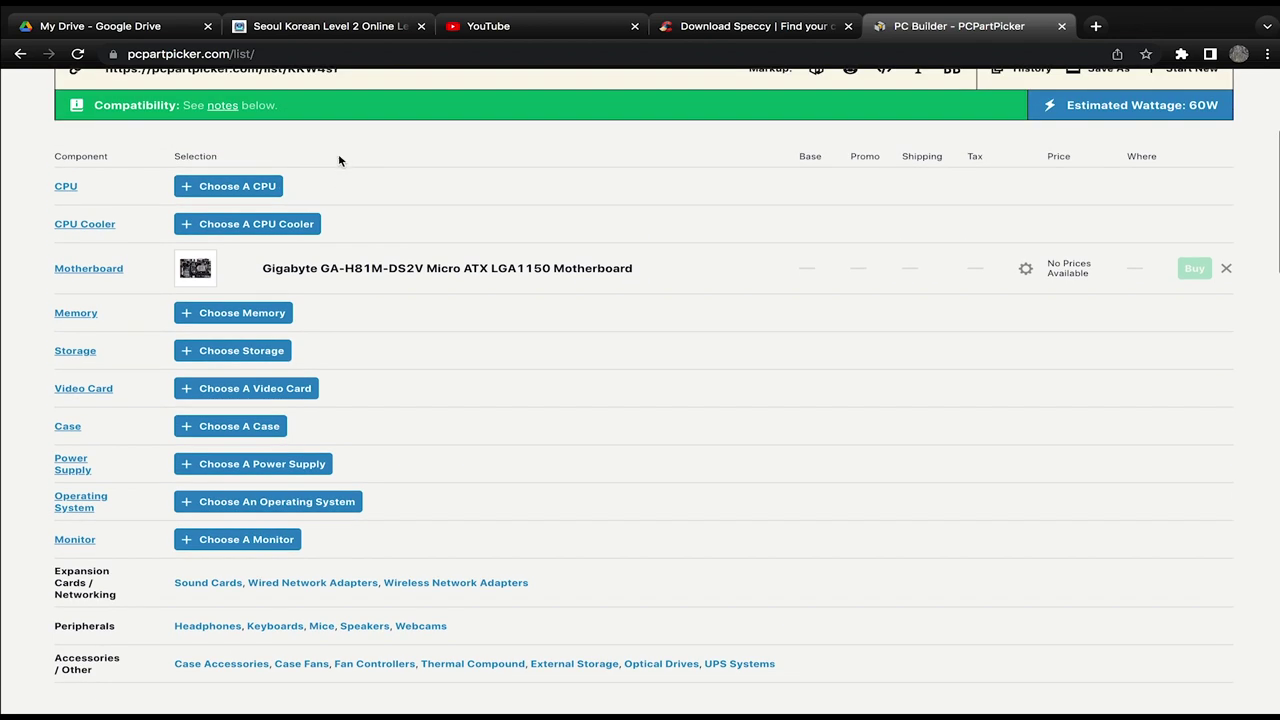
left_click(232, 190)
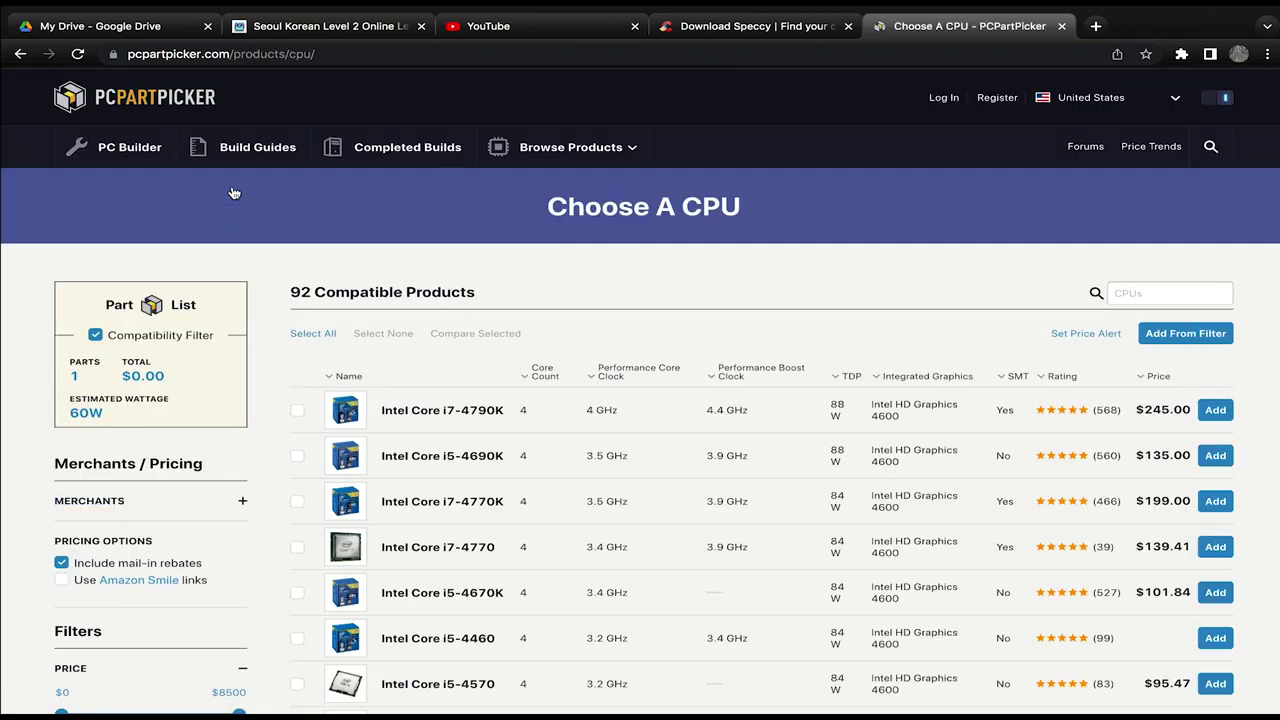
mouse_move(358, 411)
scroll(615, 486, "down", 1)
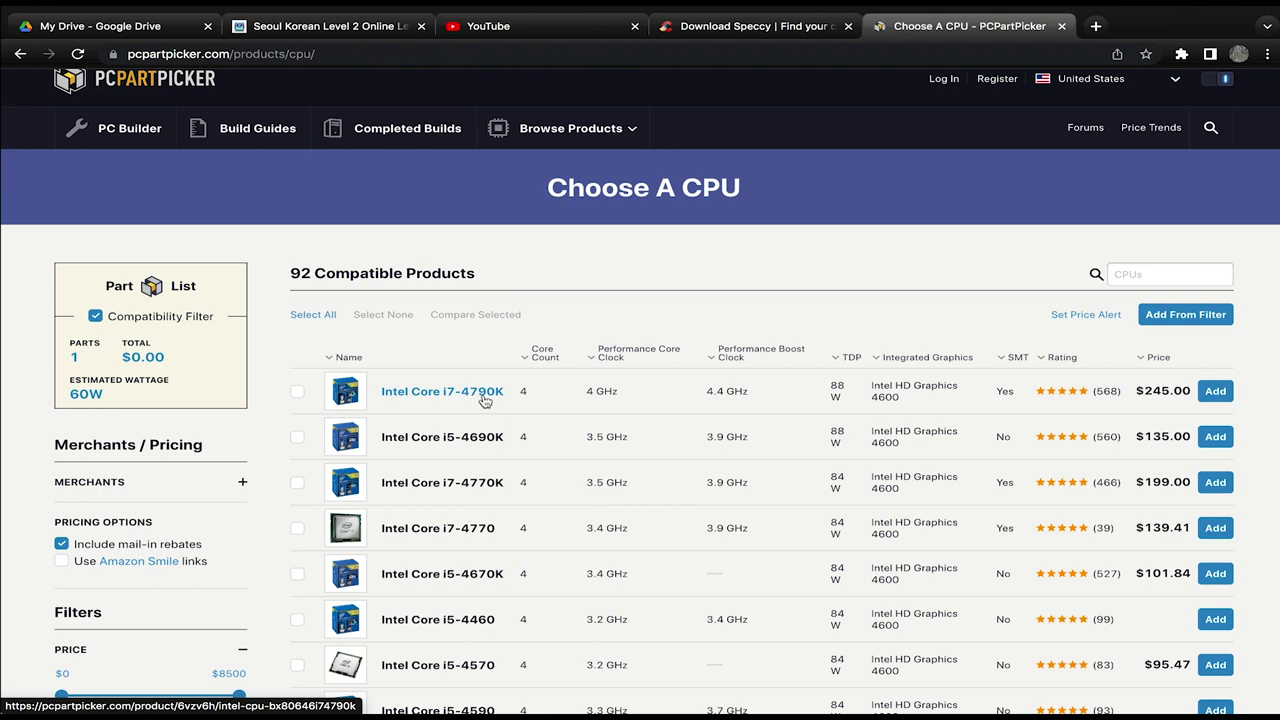
left_click(435, 394)
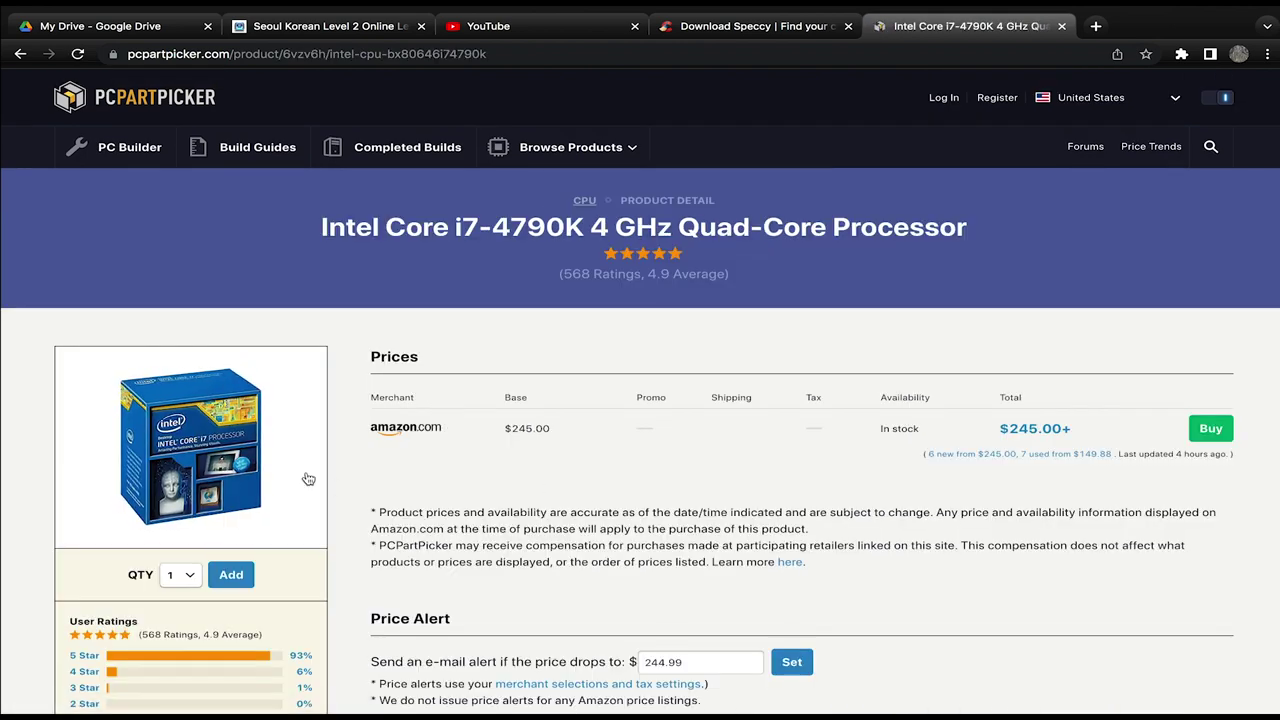
left_click(238, 580)
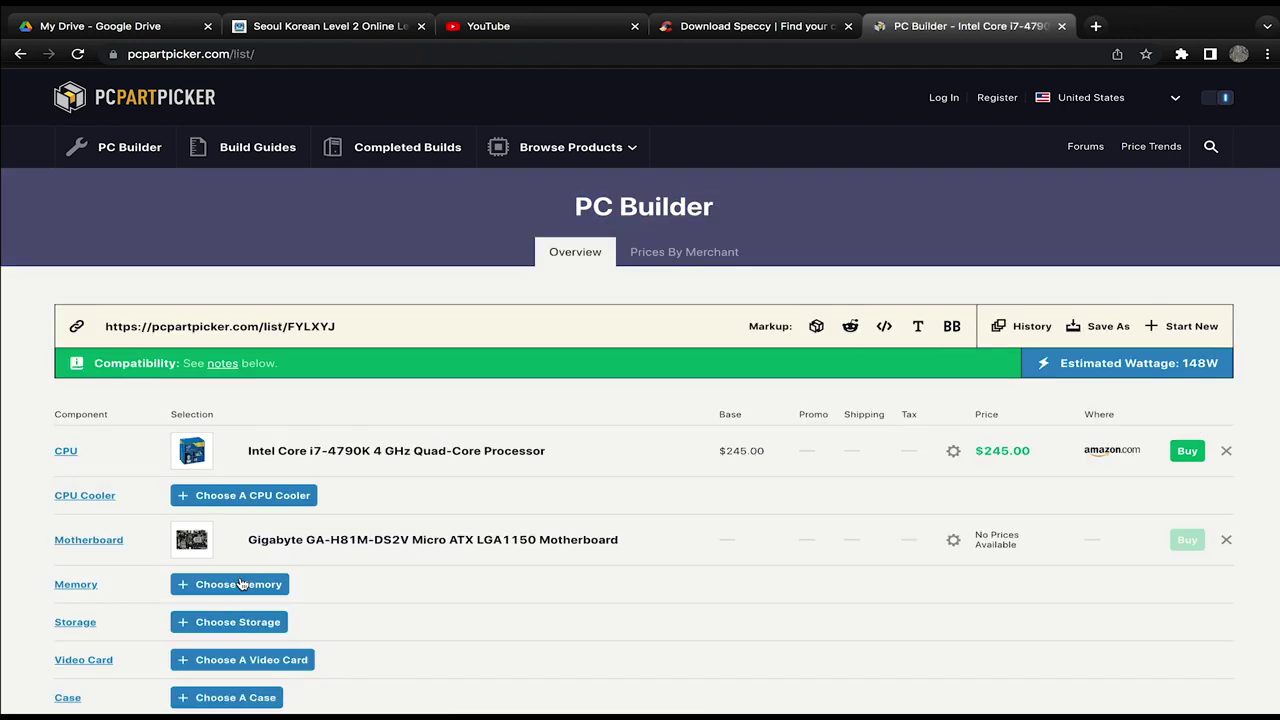
- Remove the Intel Core i7-4790K processor from the part list
scroll(398, 438, "down", 3)
scroll(398, 438, "up", 4)
left_click(1226, 452)
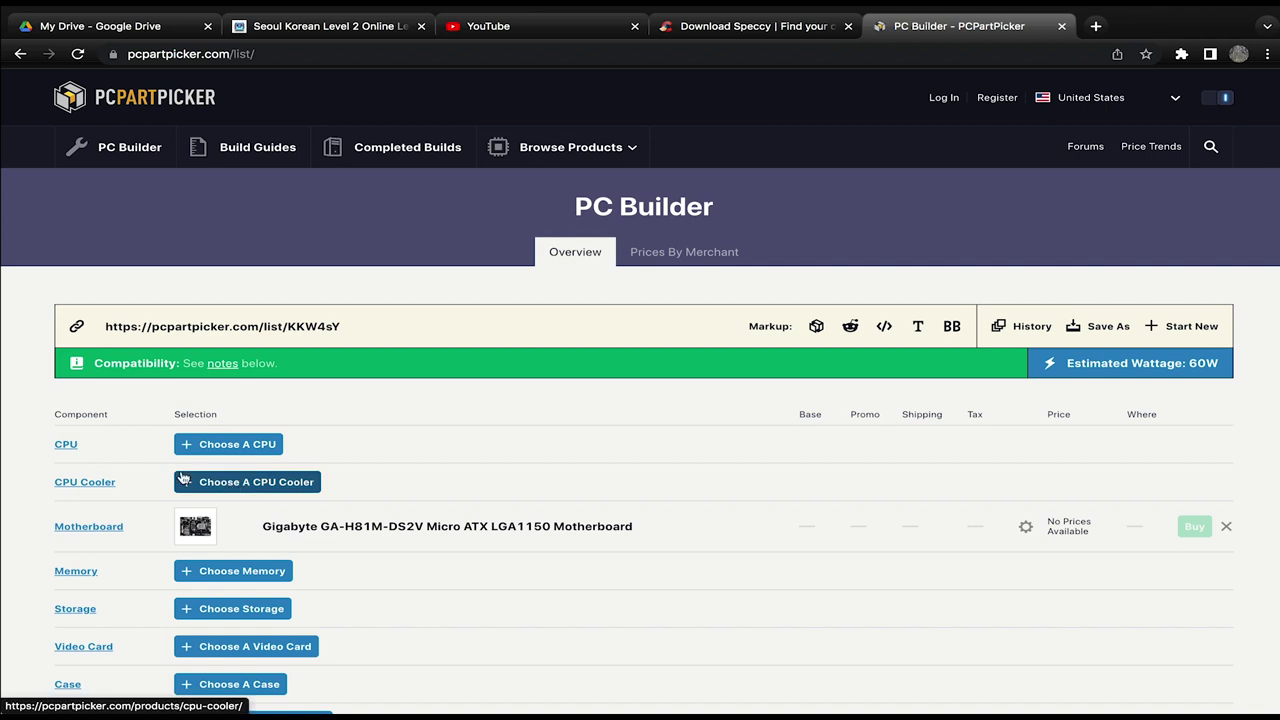
- Reopen the CPU selection, search it for intel i5 and browse the compatible processors
left_click(225, 448)
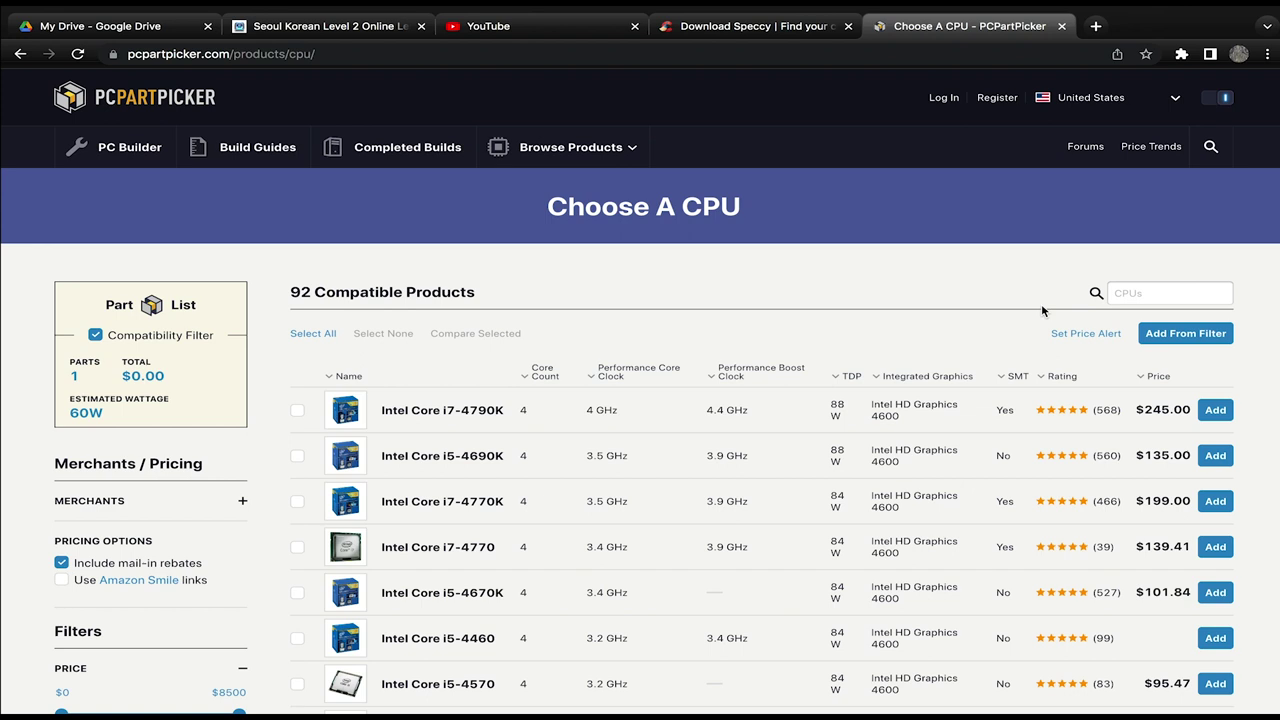
left_click(1136, 297)
type("intel i5")
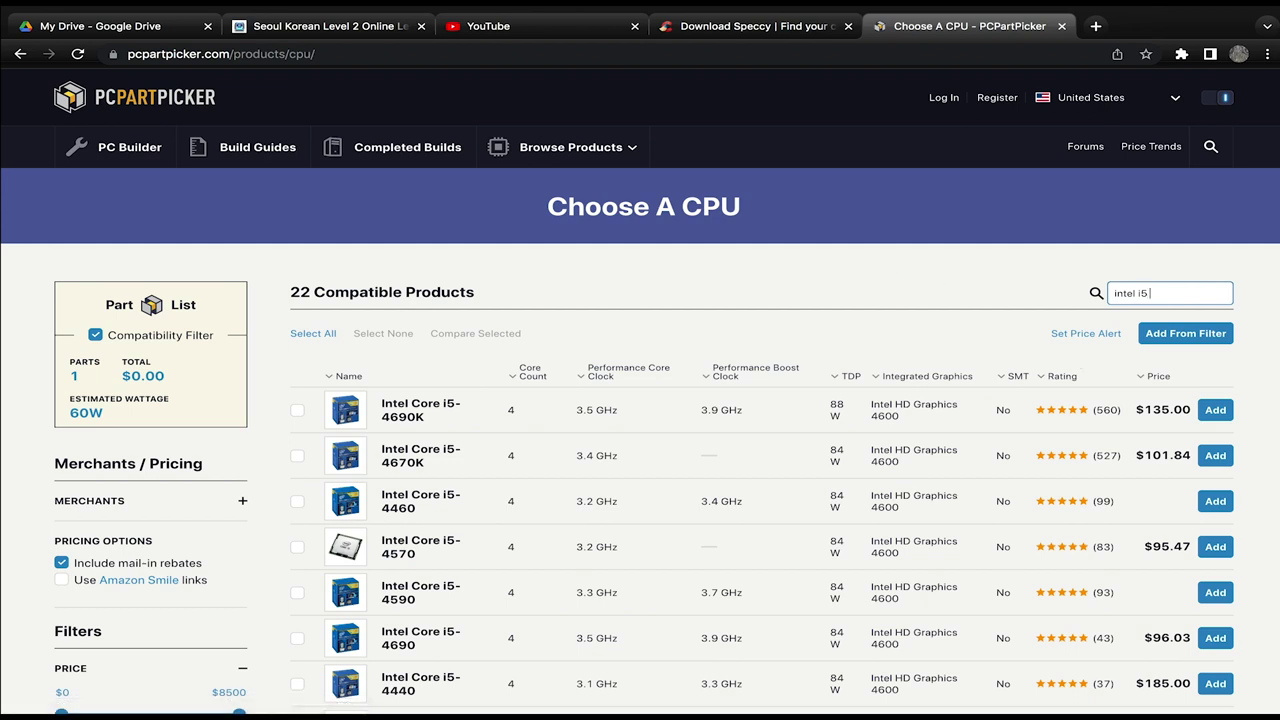
type("3")
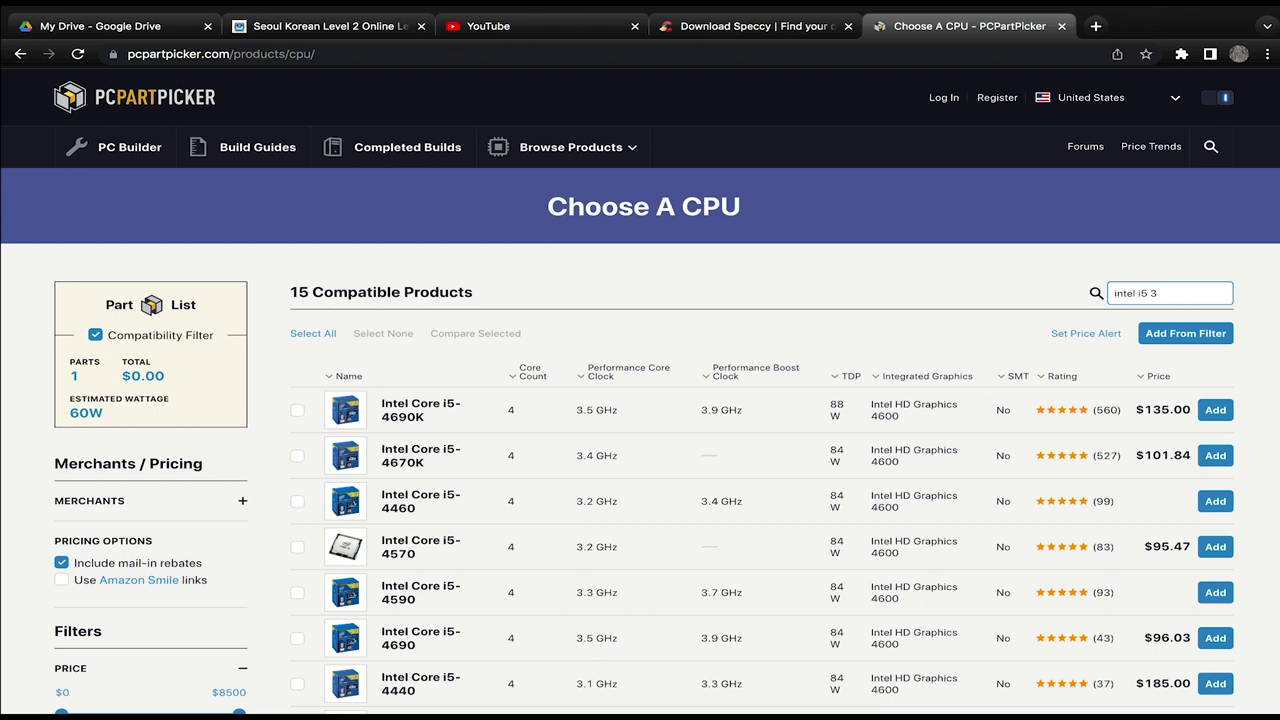
type("5")
key("BackSpace")
key("BackSpace")
key("BackSpace")
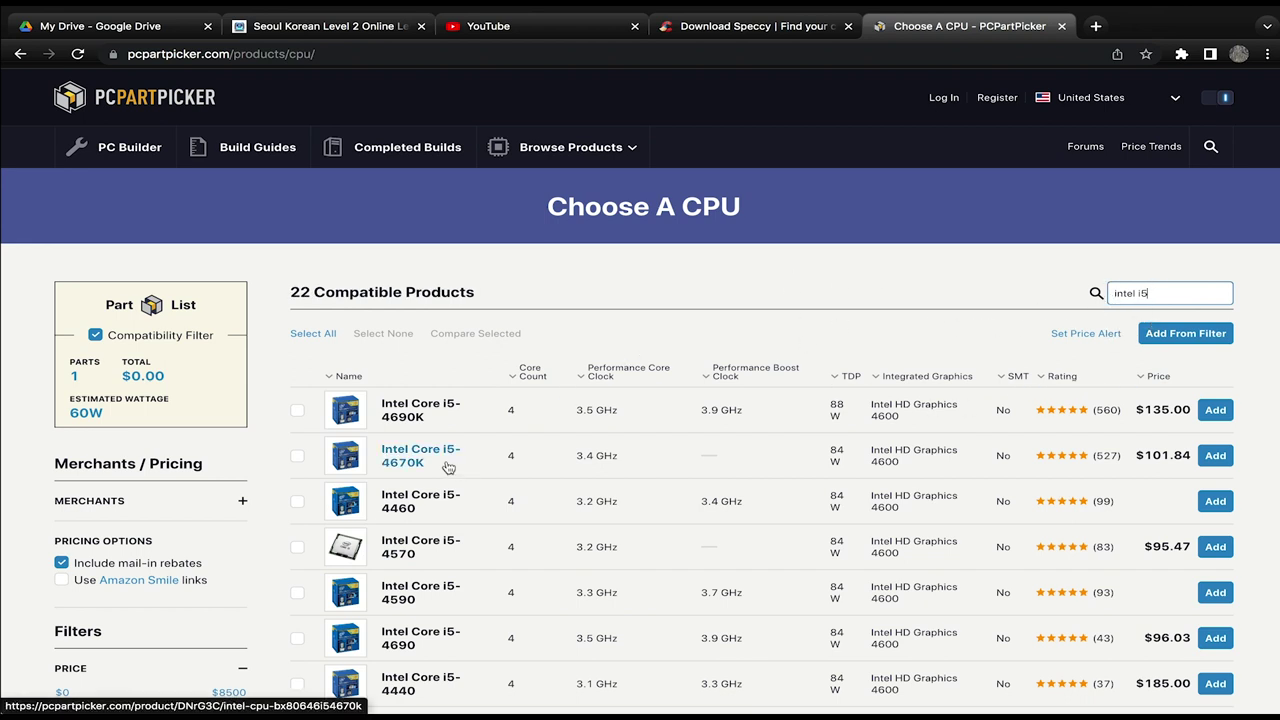
scroll(412, 462, "down", 1)
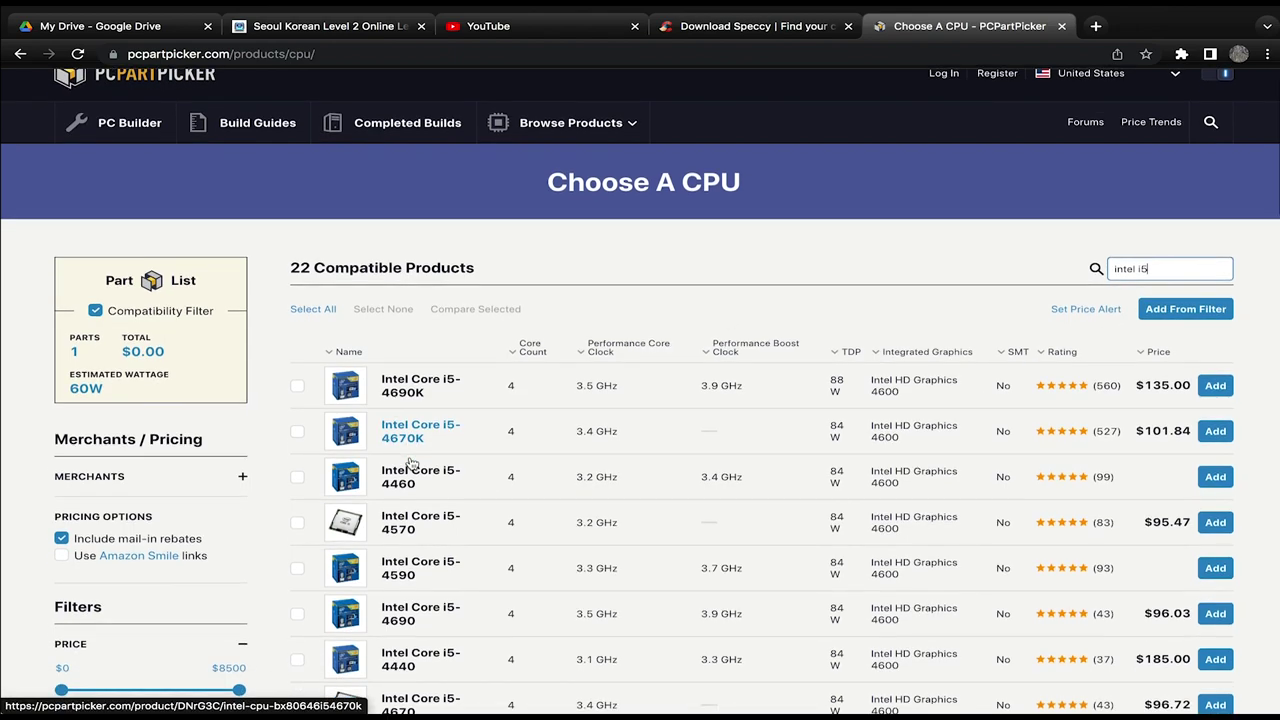
scroll(415, 480, "down", 3)
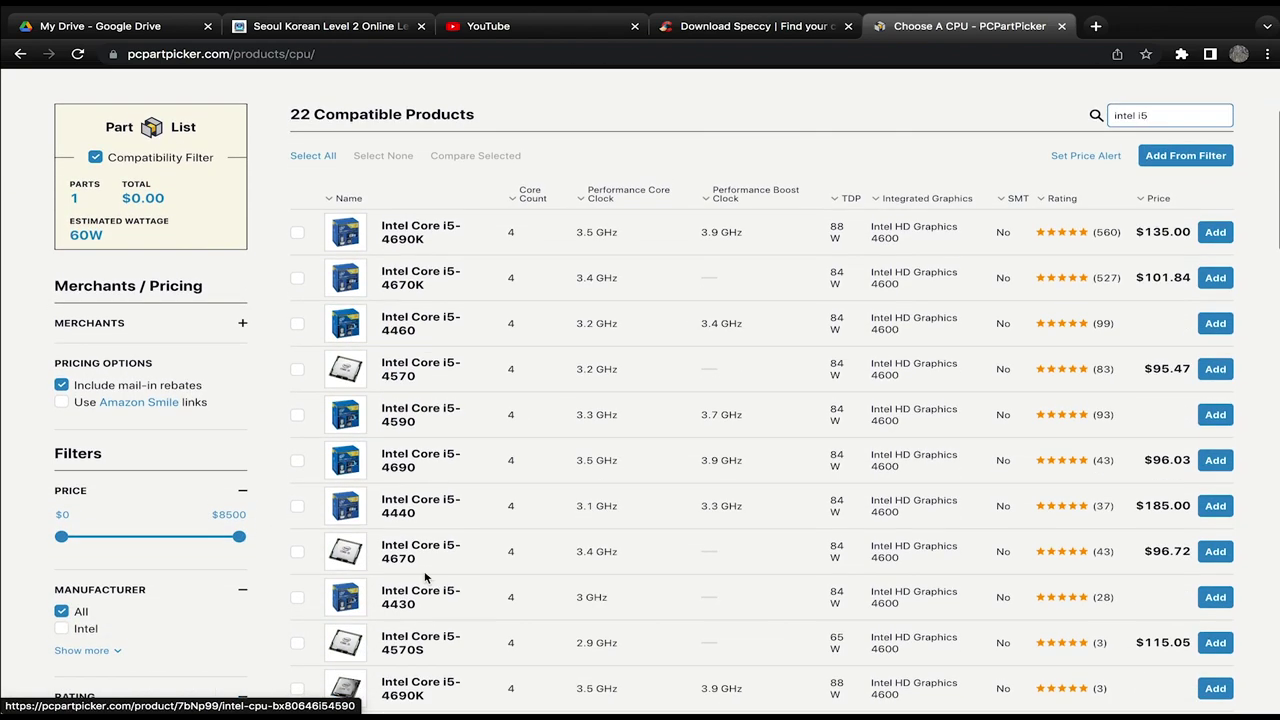
scroll(425, 577, "down", 7)
scroll(425, 578, "up", 10)
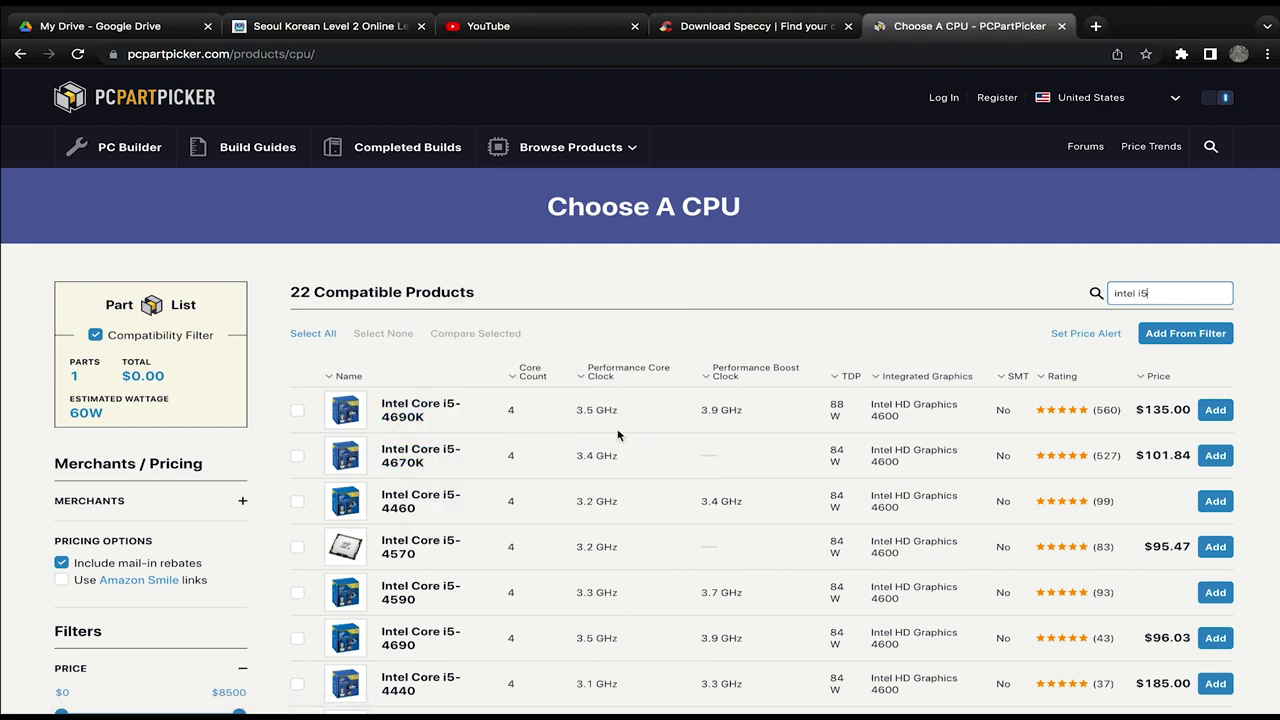
- Change the CPU search to intel i3
triple_click(1181, 290)
scroll(615, 588, "down", 1)
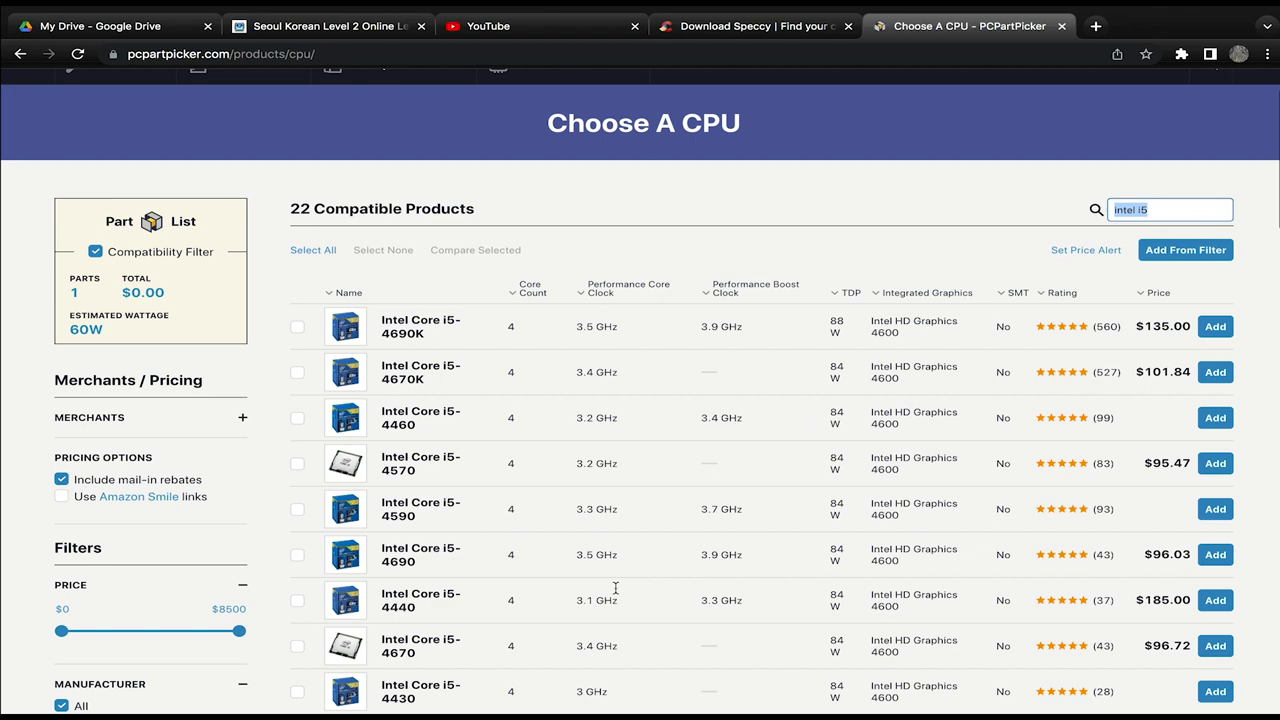
scroll(615, 588, "up", 1)
left_click(1192, 204)
key("BackSpace")
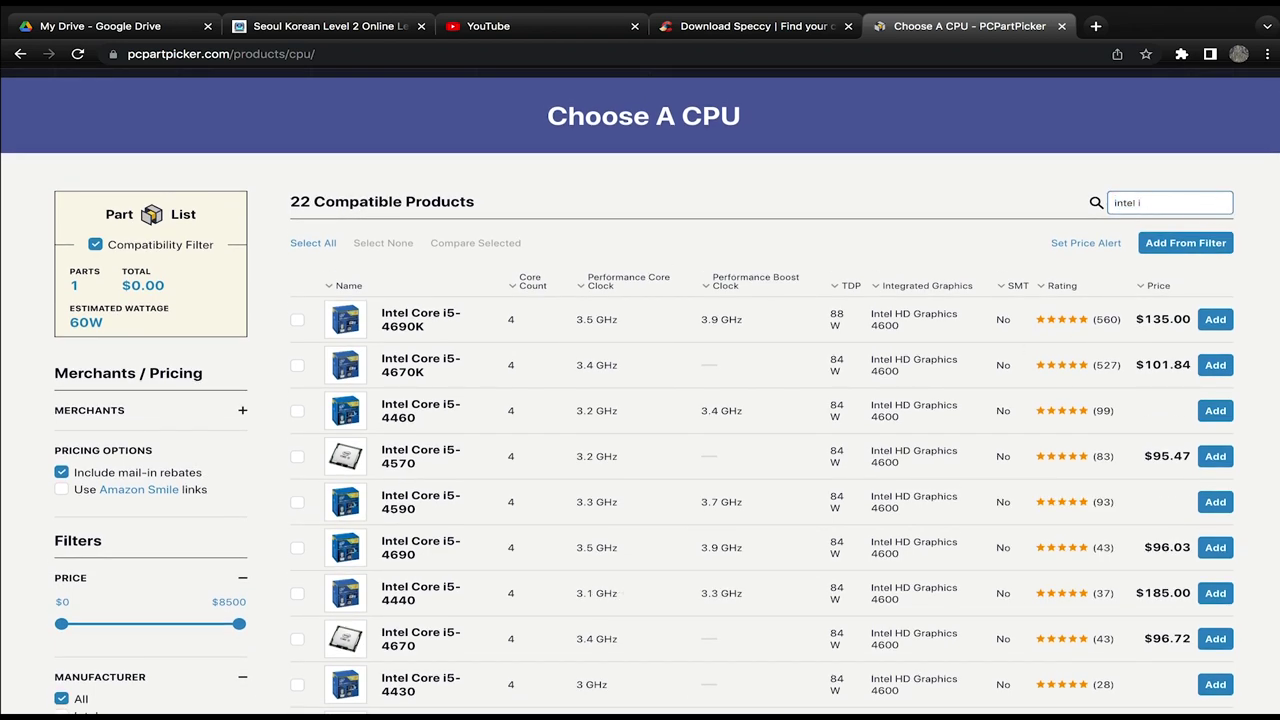
type("3")
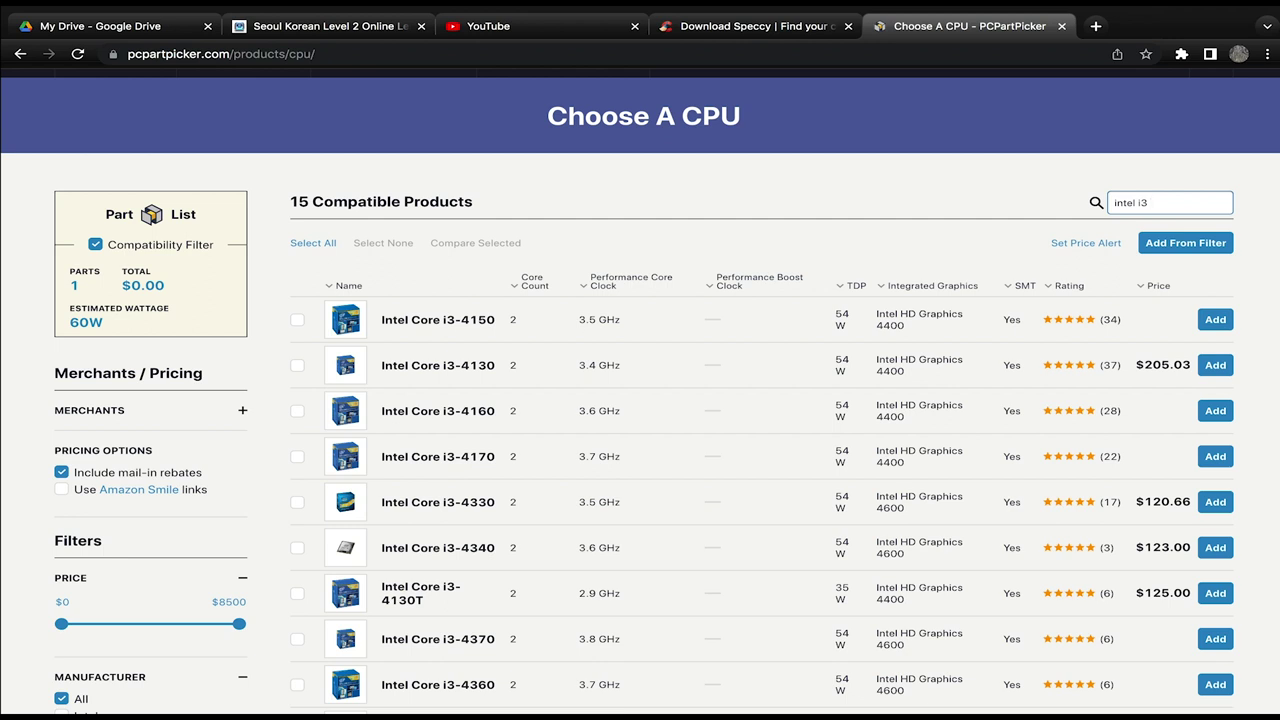
- Open the Intel Core i3-4170 product page and add the processor to the part list
left_click(448, 468)
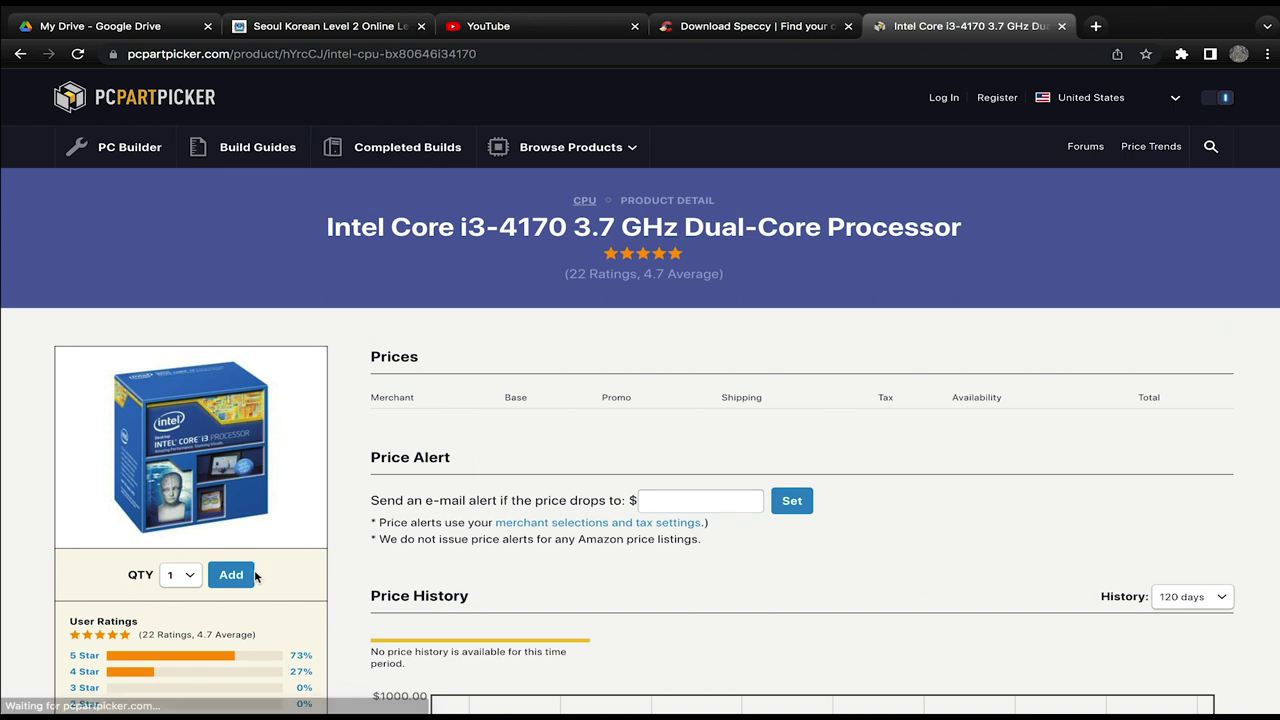
left_click(229, 576)
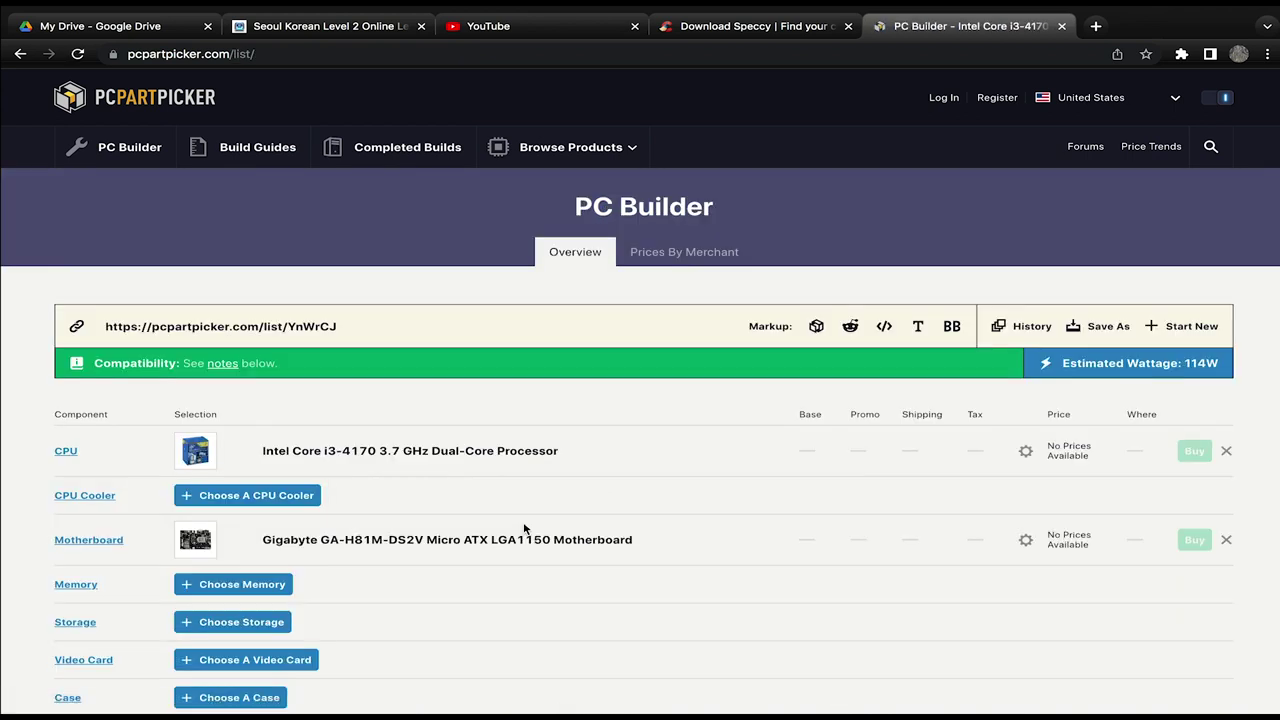
scroll(524, 529, "down", 2)
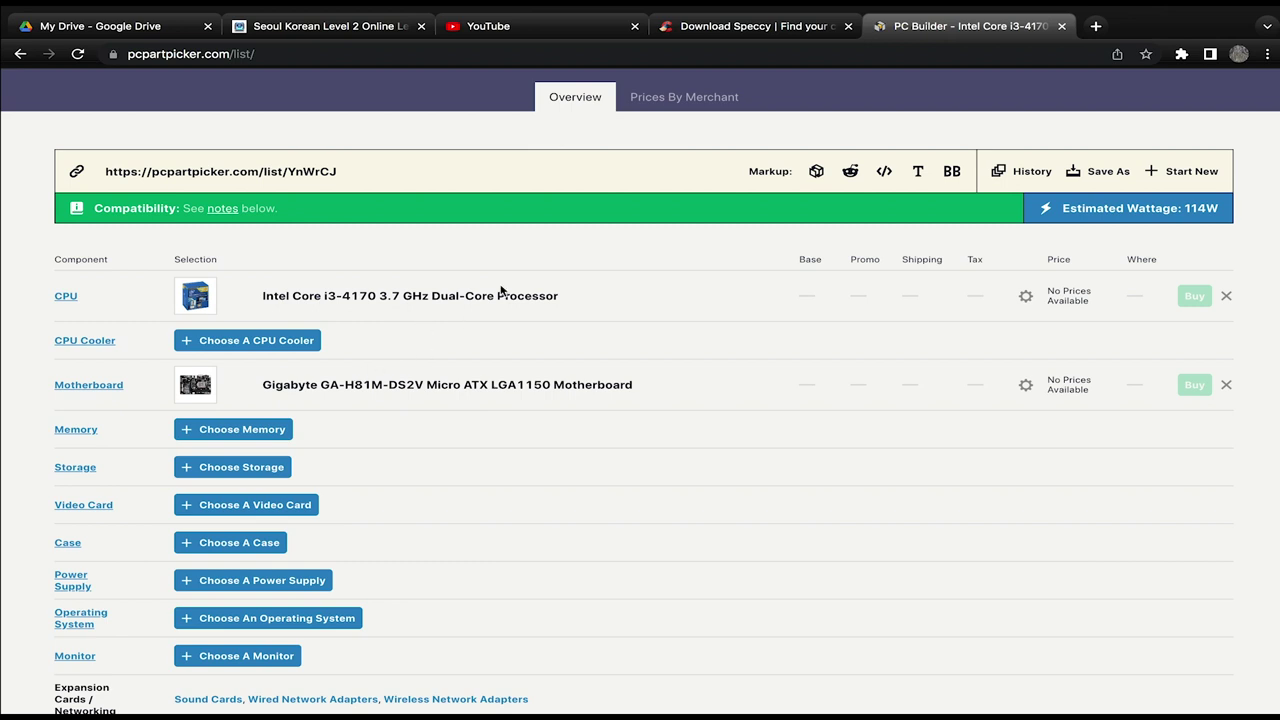
mouse_move(843, 12)
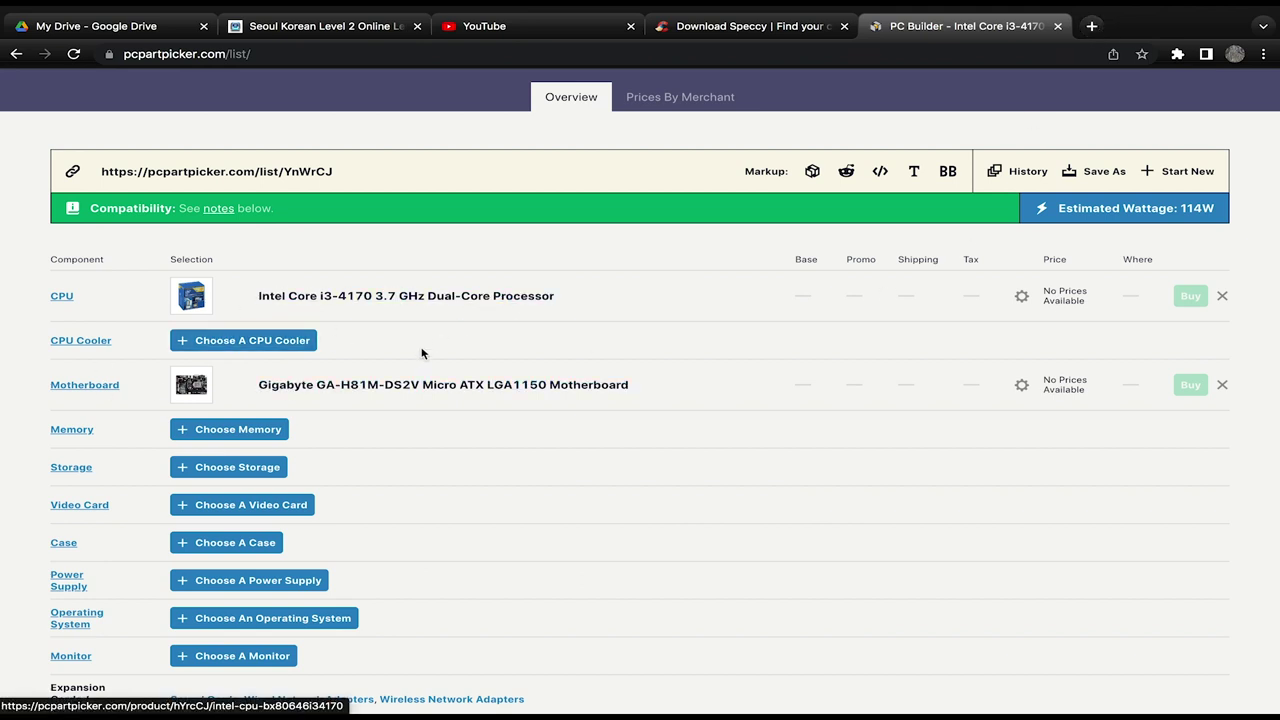
- Search Google for coupang.com in a new browser tab and open the Coupang shopping site
left_click(1092, 27)
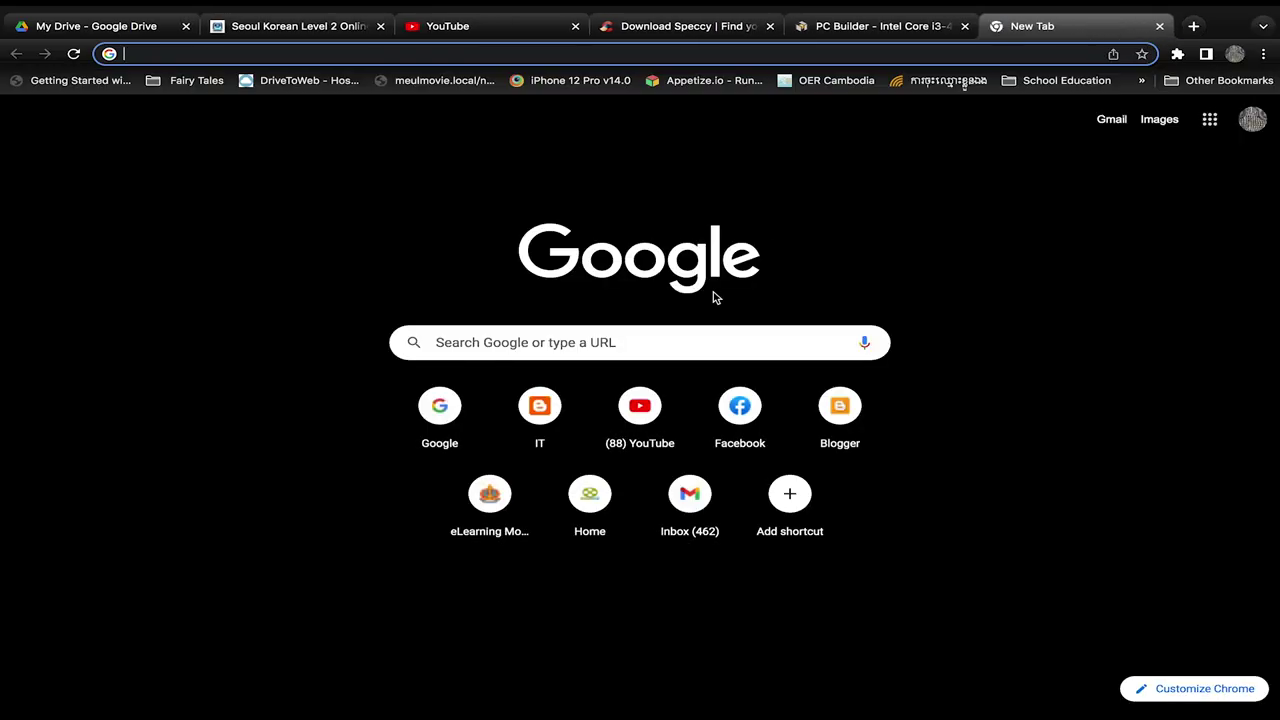
type("go")
key("Return")
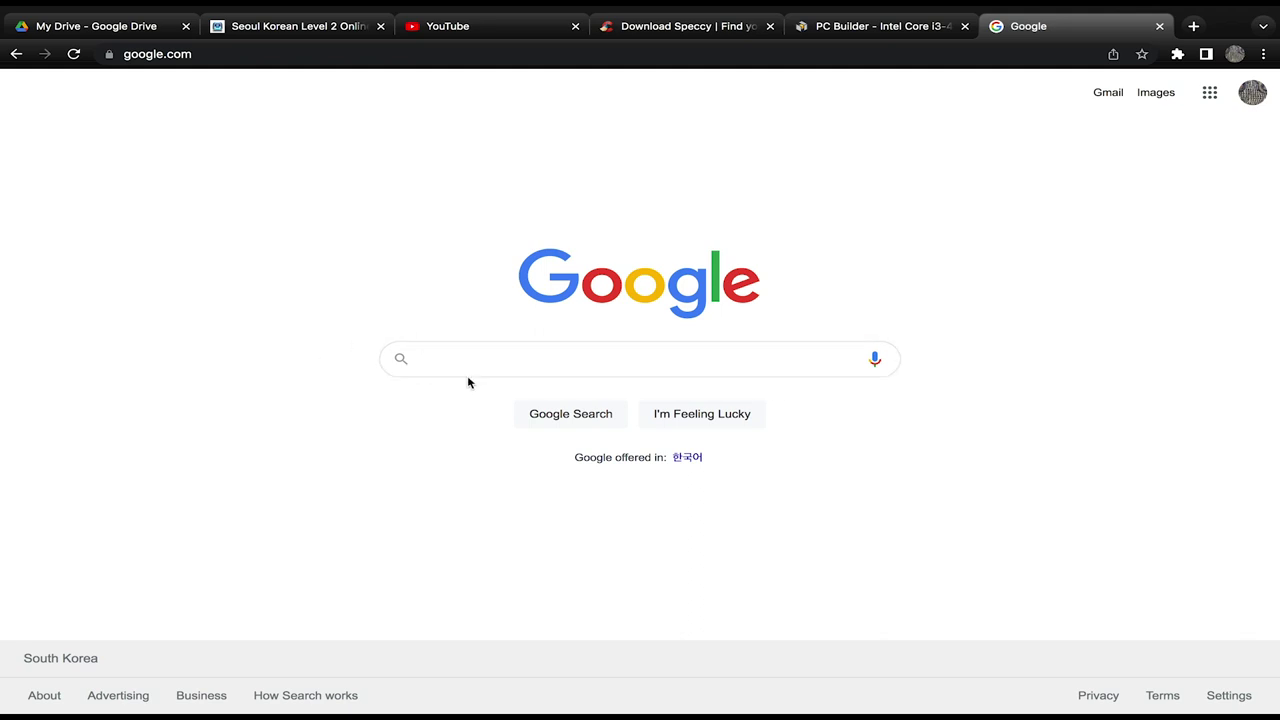
type("c")
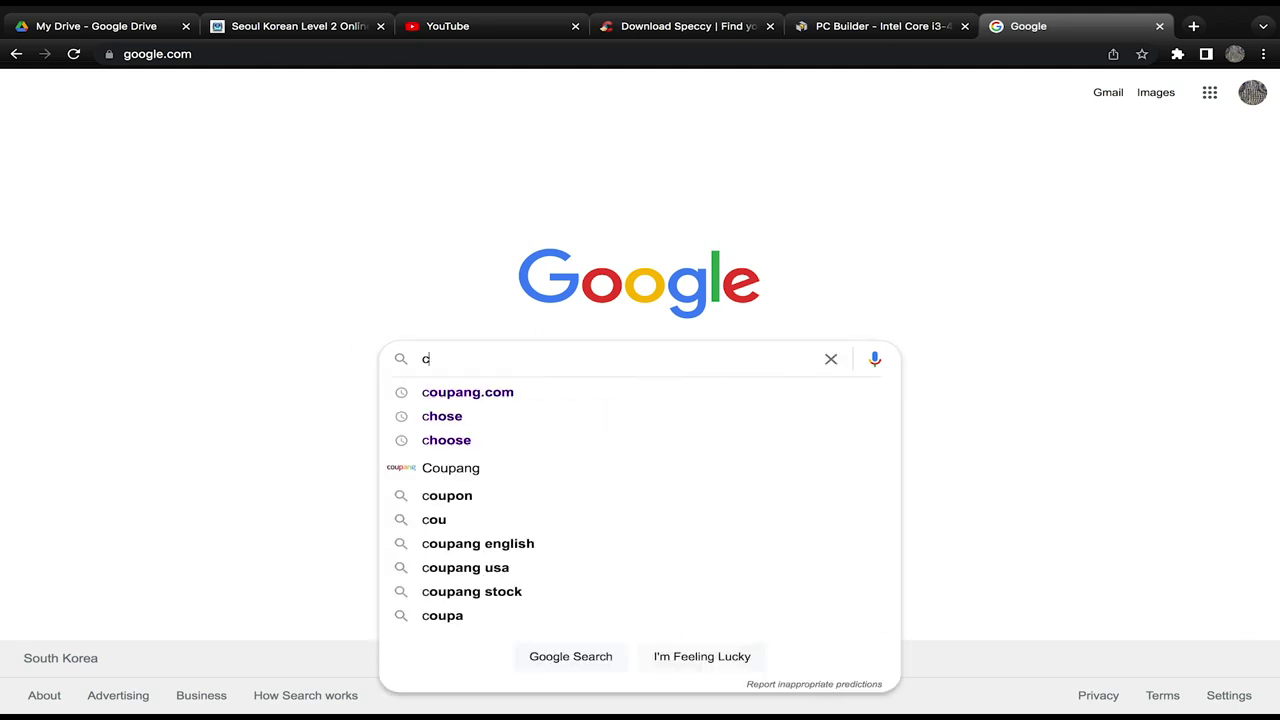
key("Down")
key("Return")
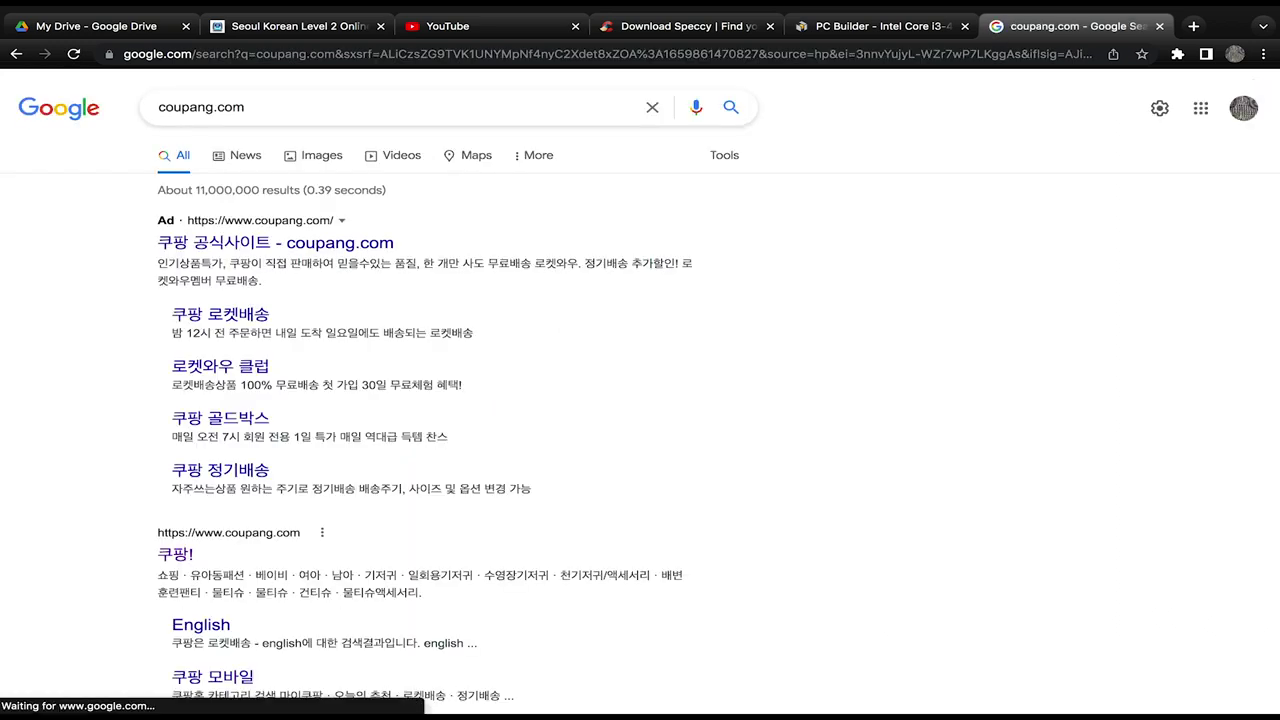
left_click(247, 538)
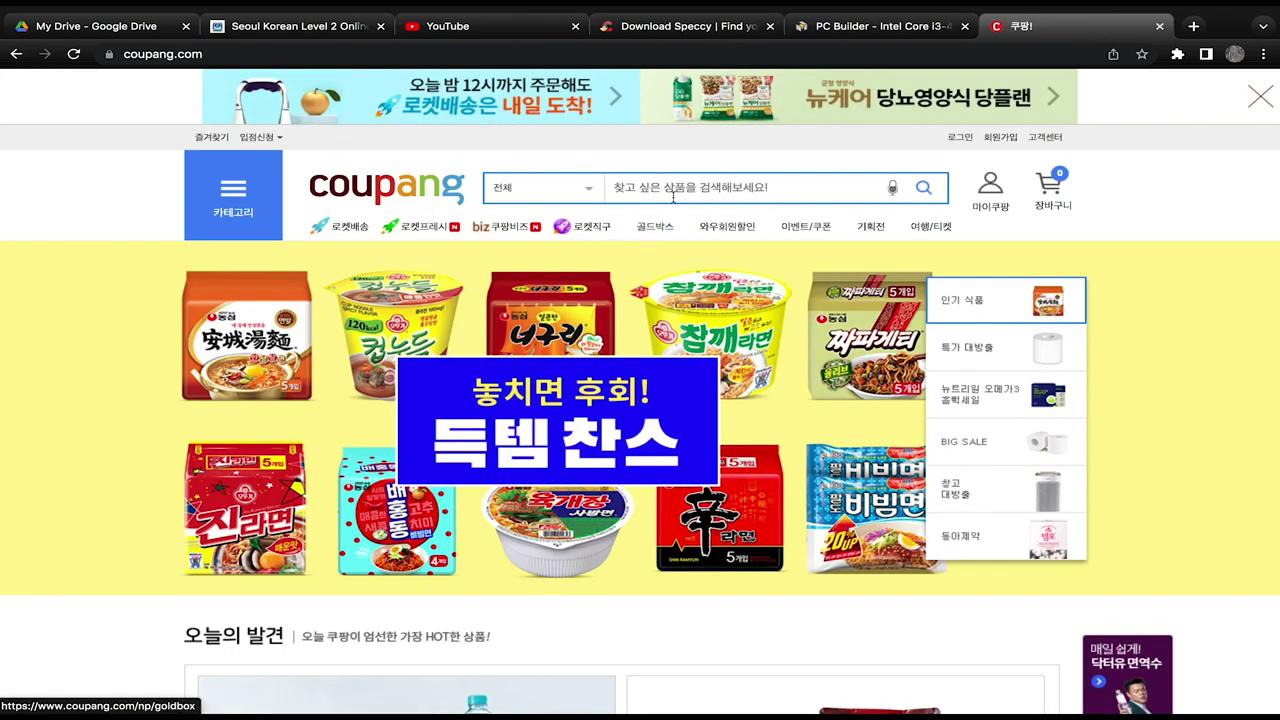
- Enter intel core i3 as the product search text on Coupang
left_click(675, 195)
type("inet")
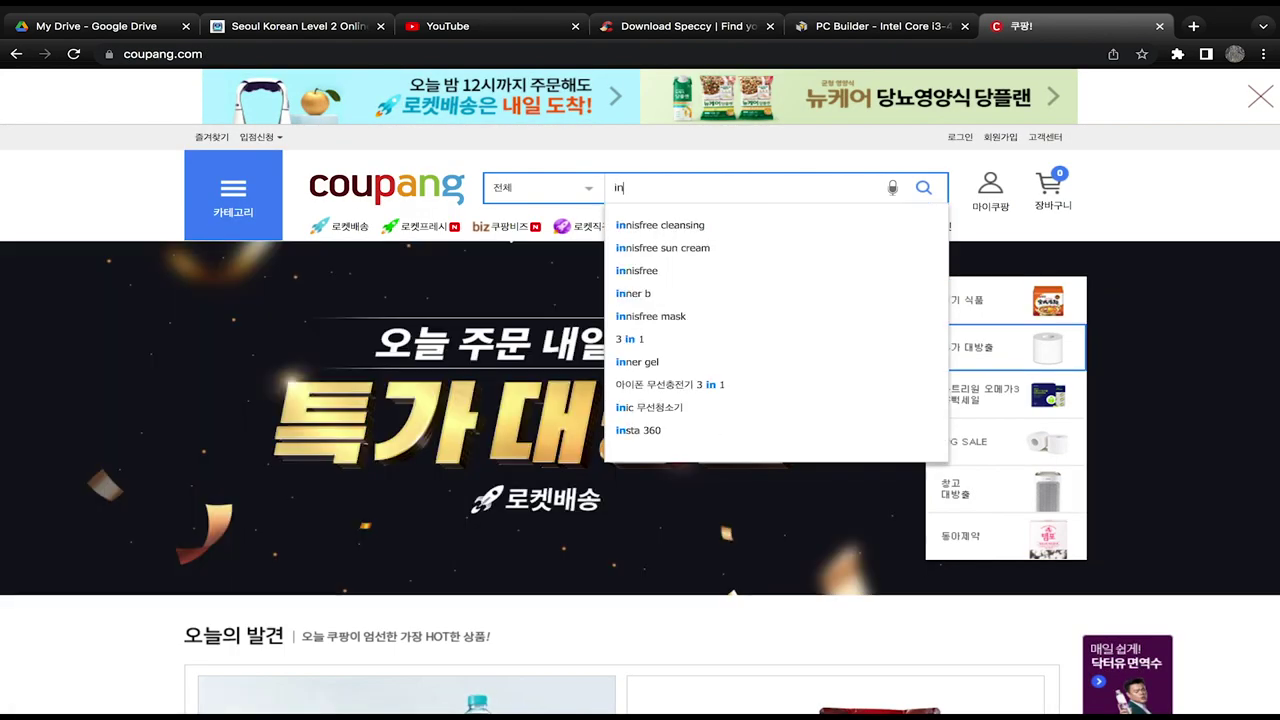
key("BackSpace")
key("BackSpace")
type("tl")
key("BackSpace")
type("el")
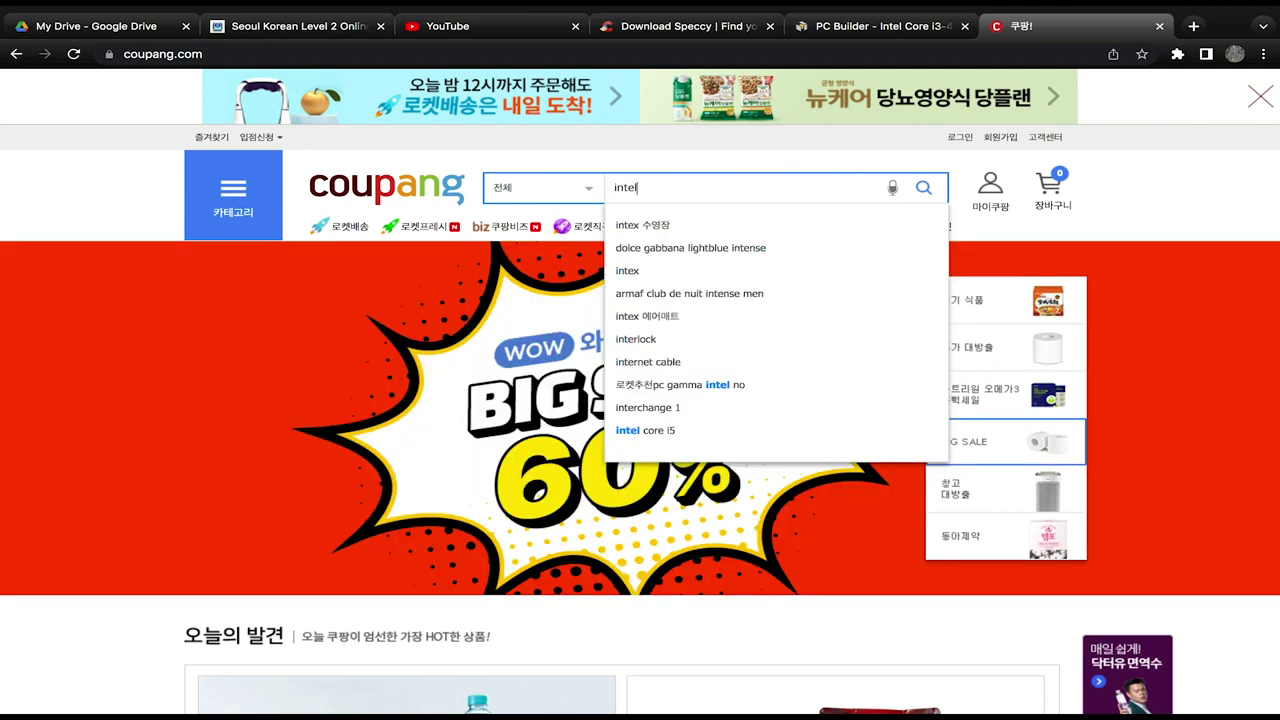
type(" core i")
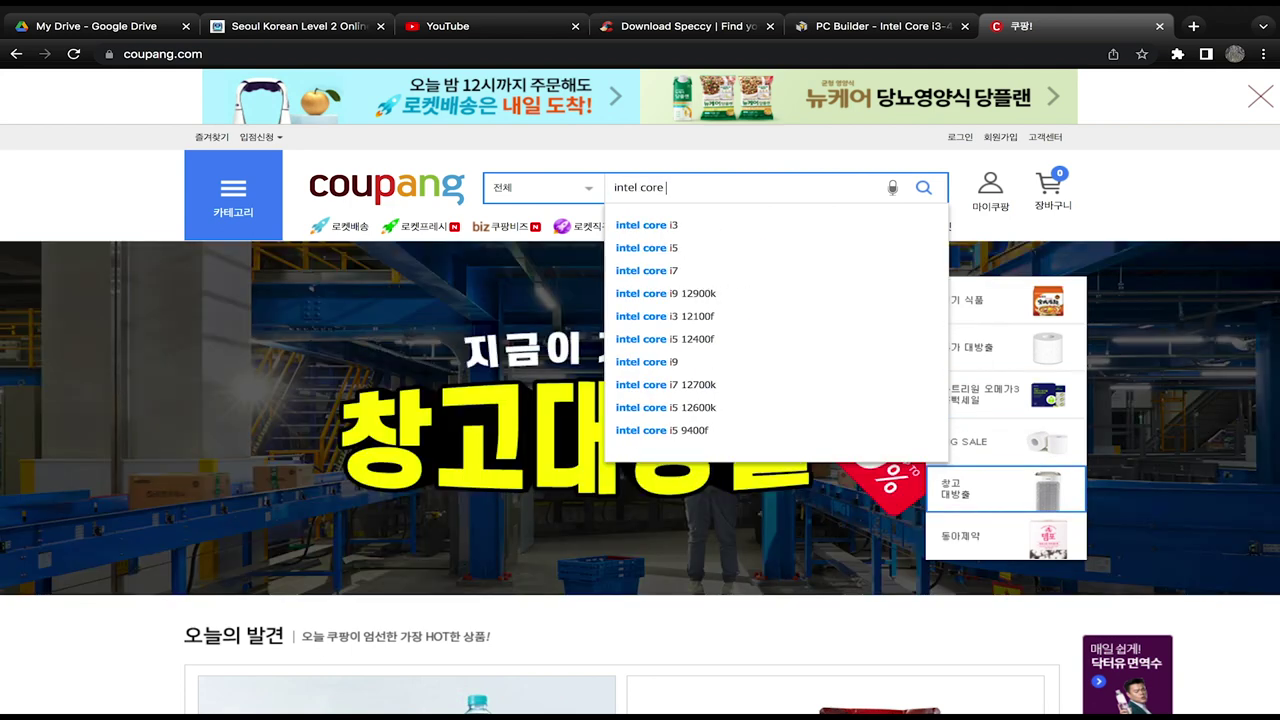
type("3")
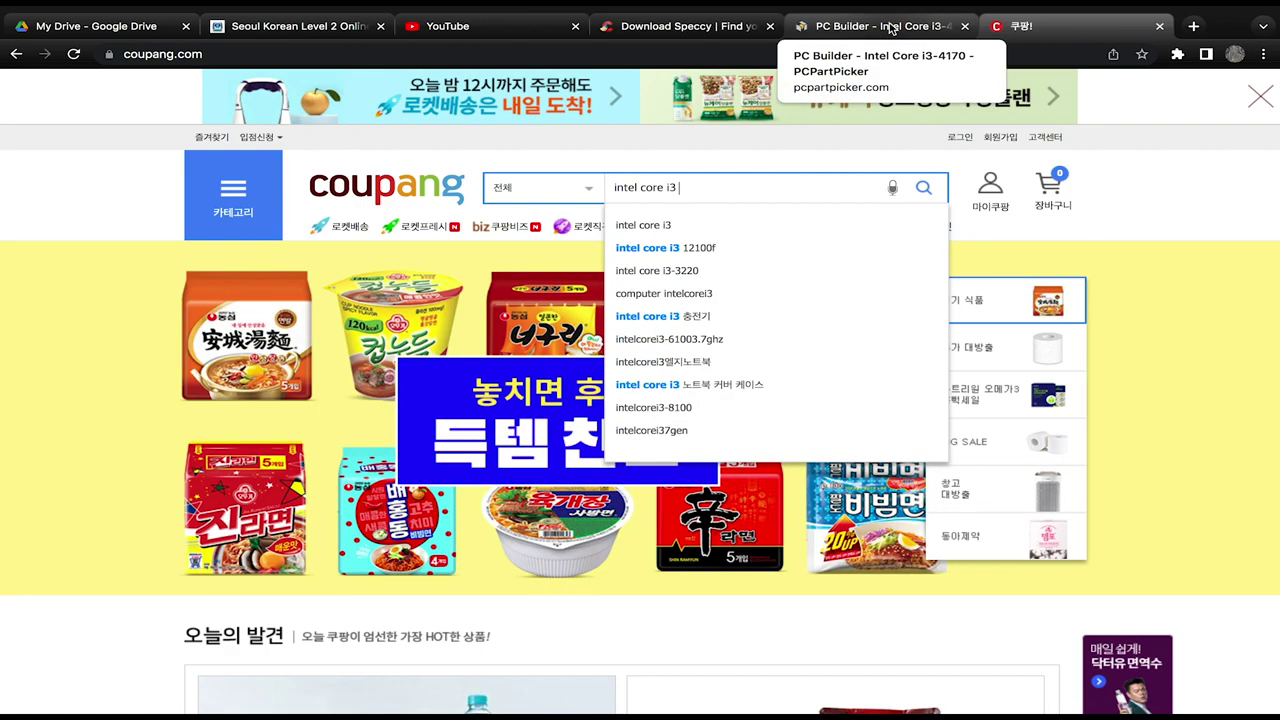
- Check the CPU model in the PCPartPicker part list and complete the Coupang search as intel core i3 4170
left_click(890, 27)
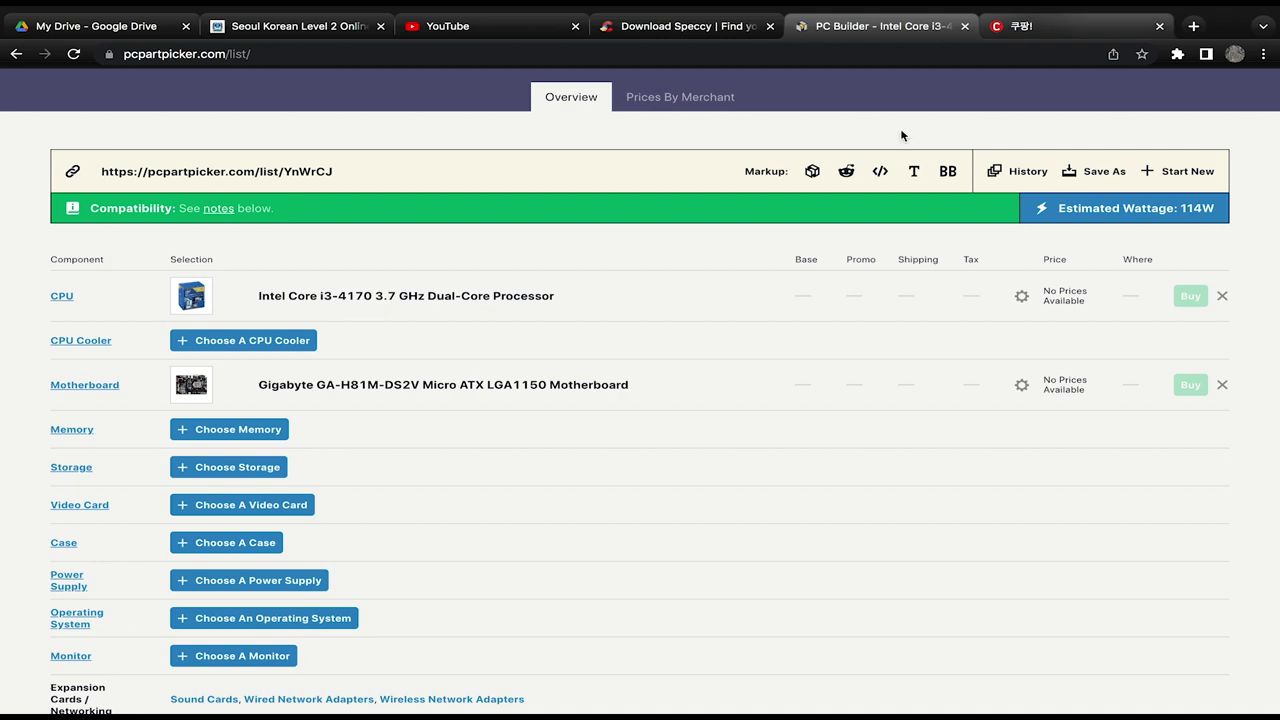
left_click(1051, 35)
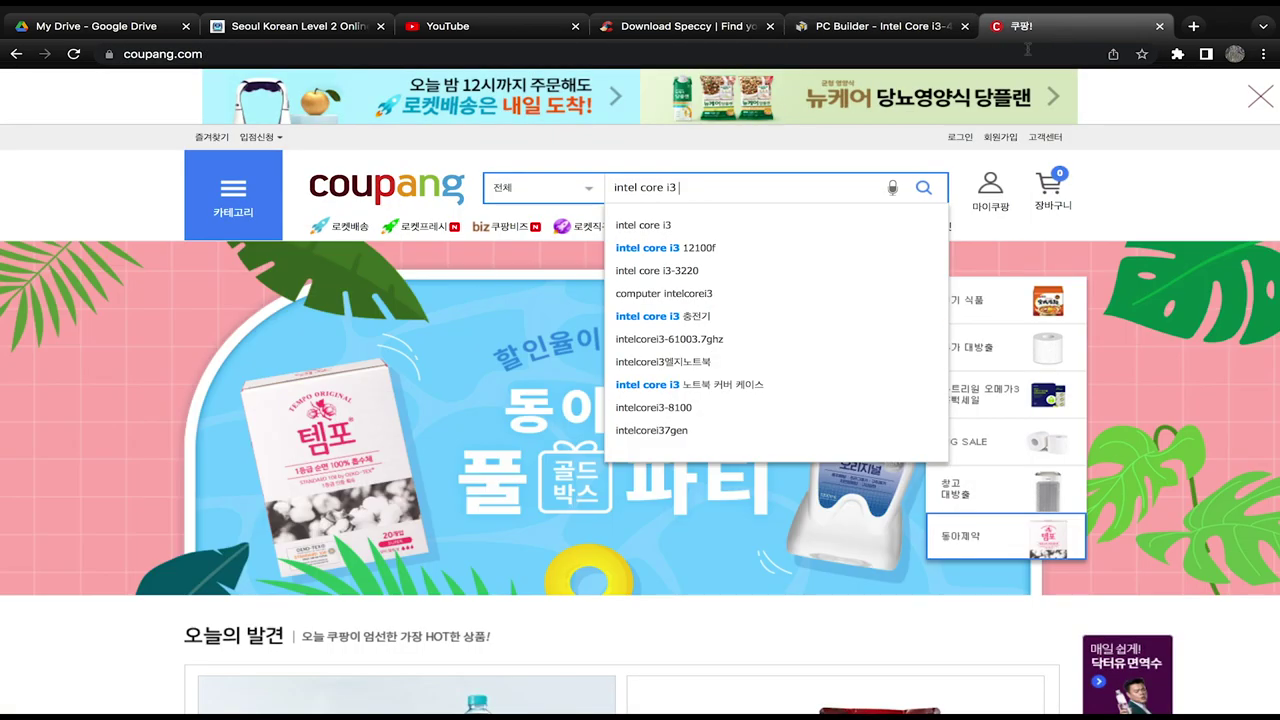
type("4")
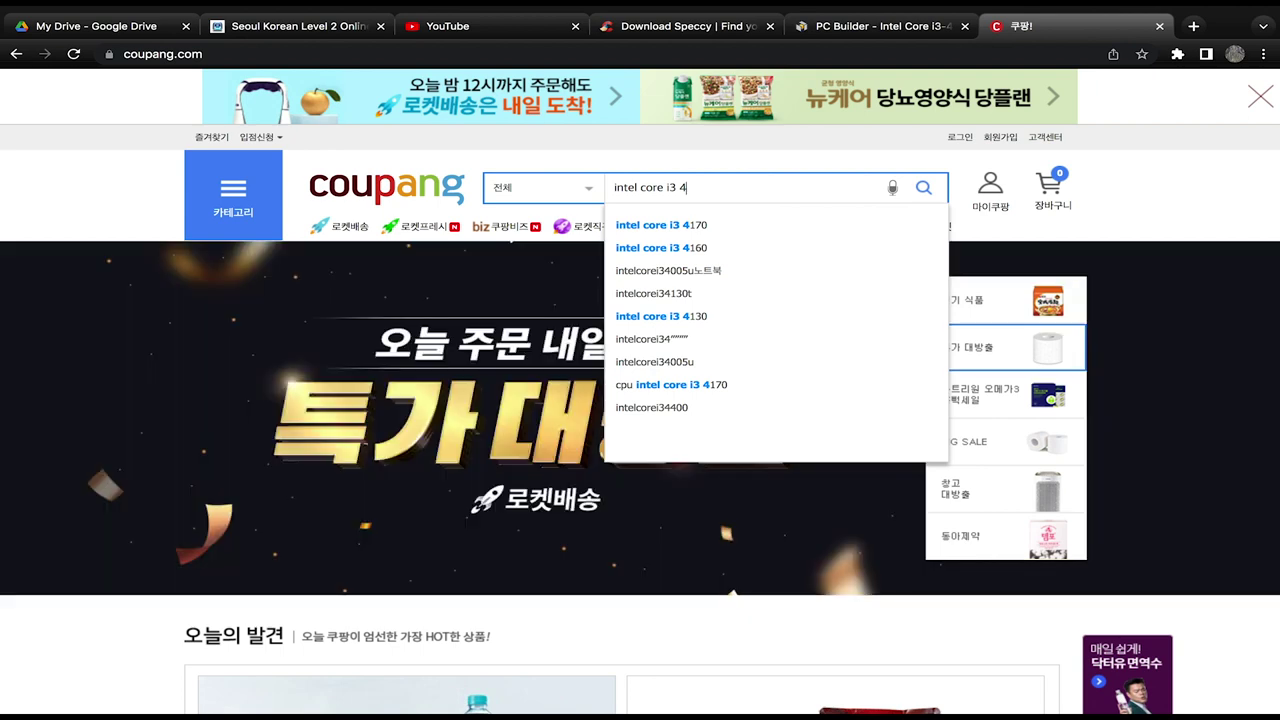
type("1")
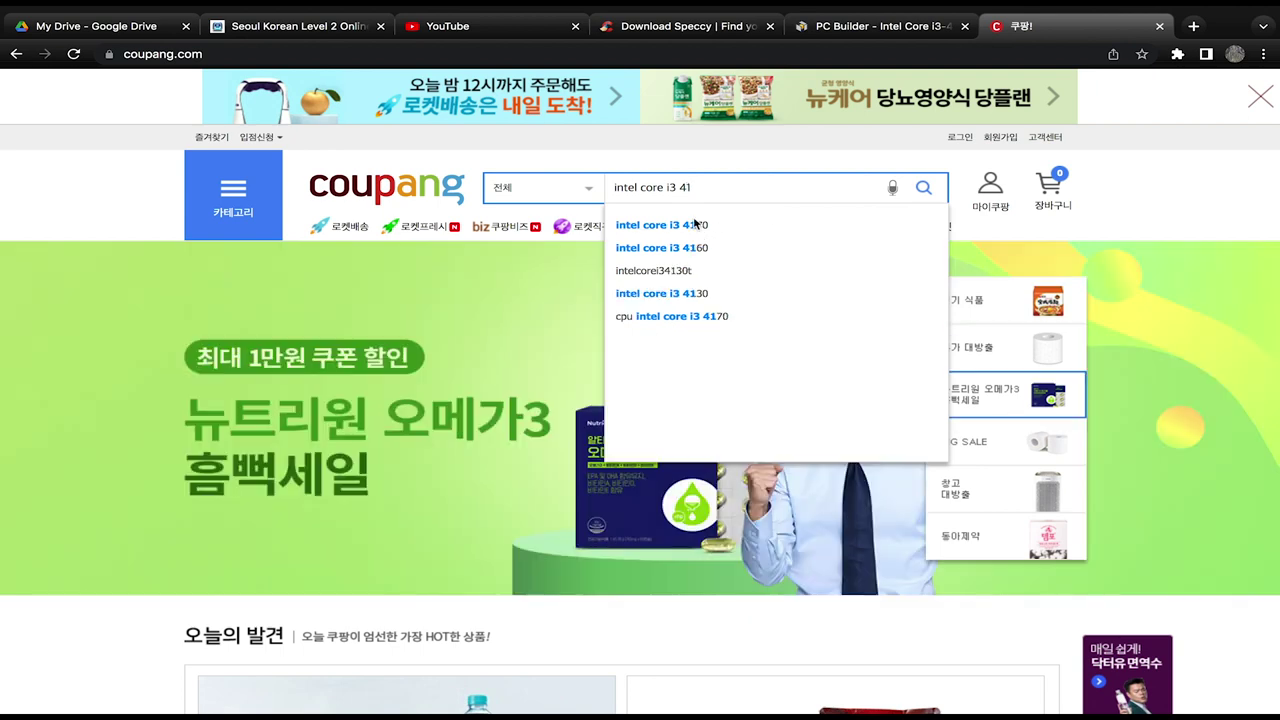
left_click(686, 235)
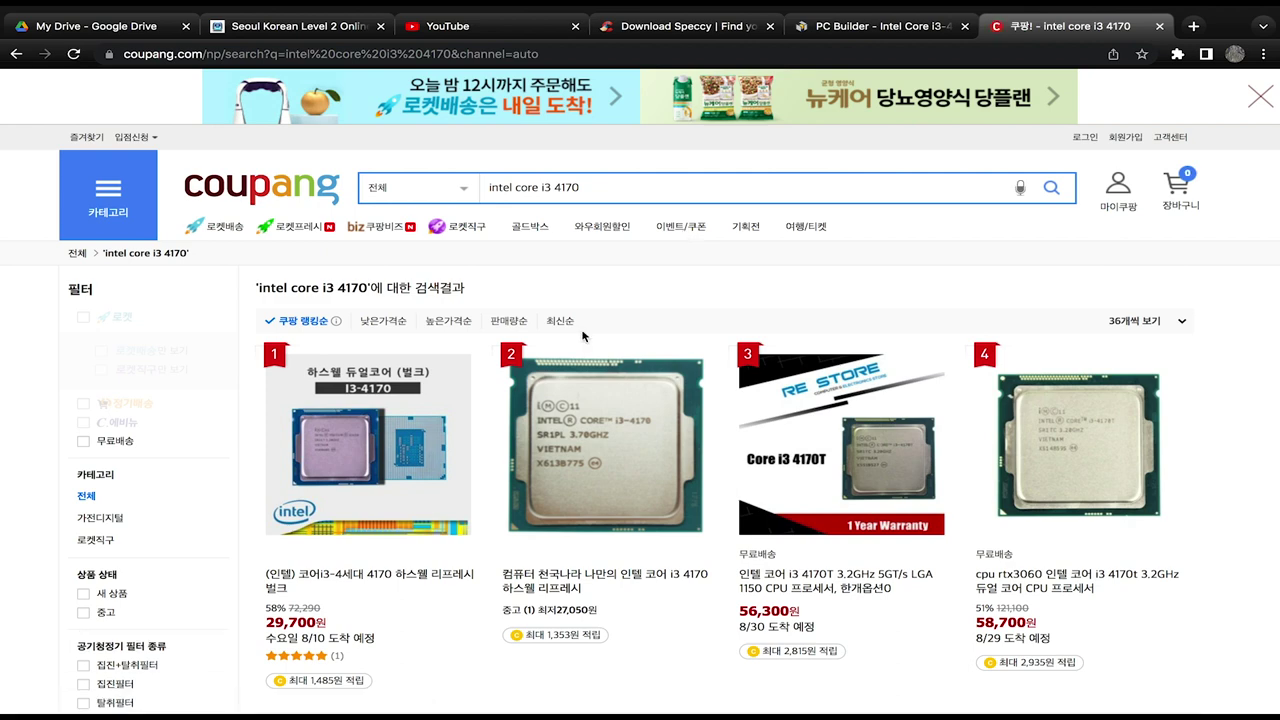
- Open the first-ranked i3-4170 listing in the Coupang results and review its product details
scroll(395, 505, "down", 2)
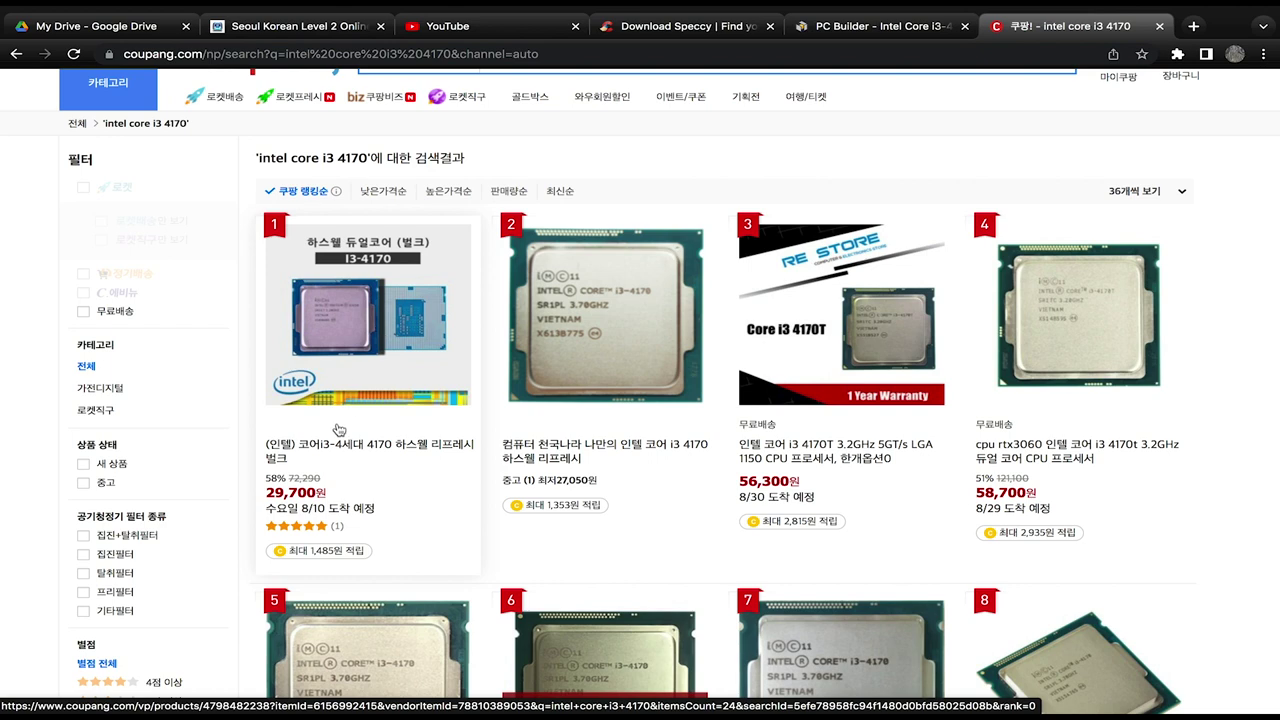
left_click(355, 286)
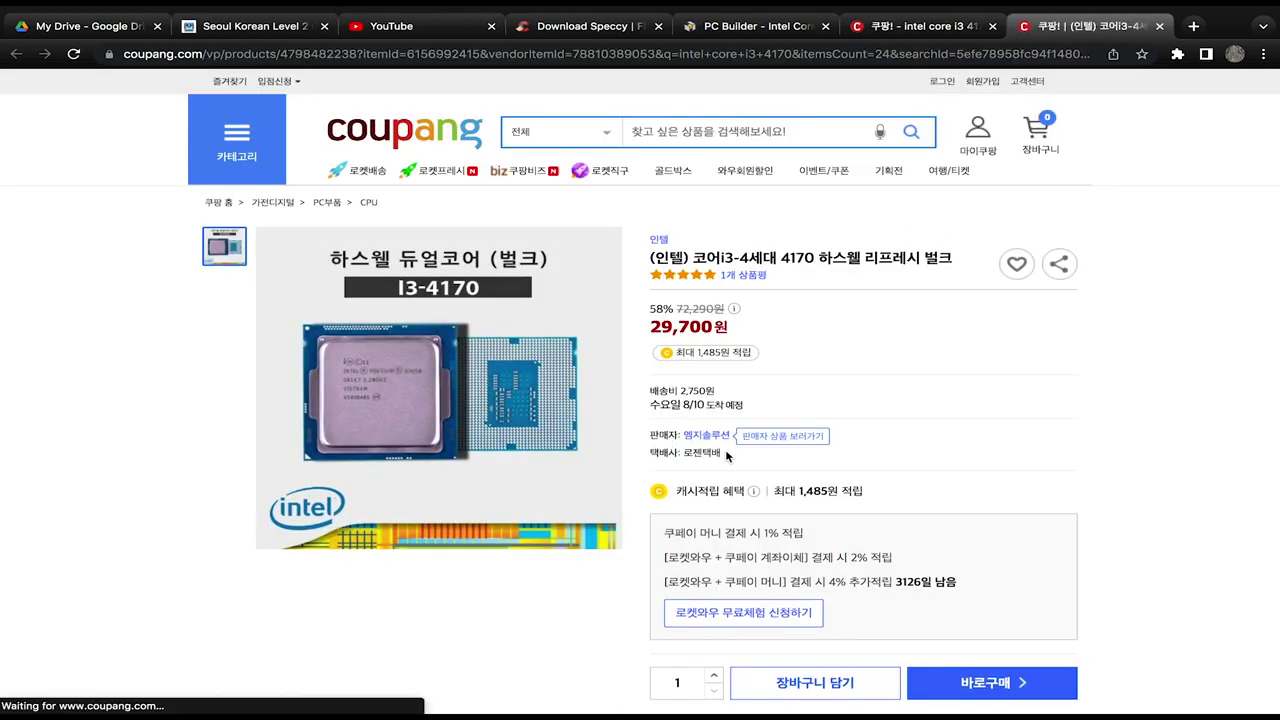
scroll(720, 370, "down", 1)
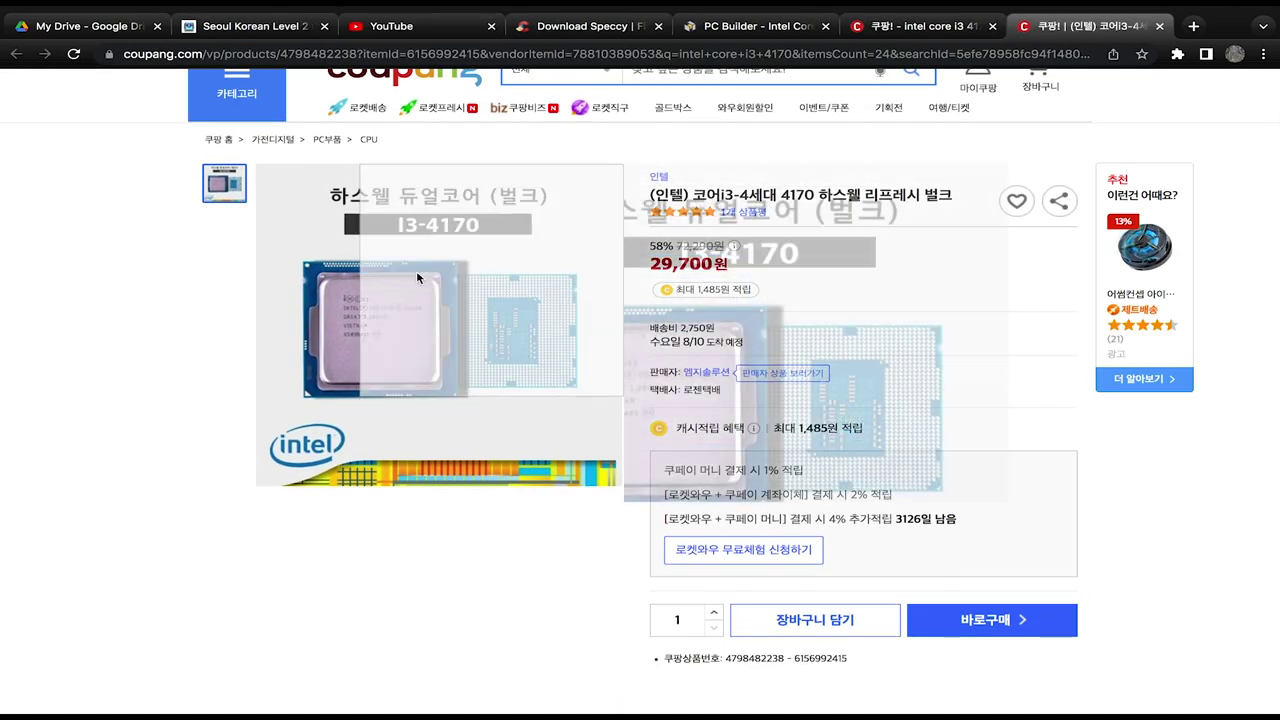